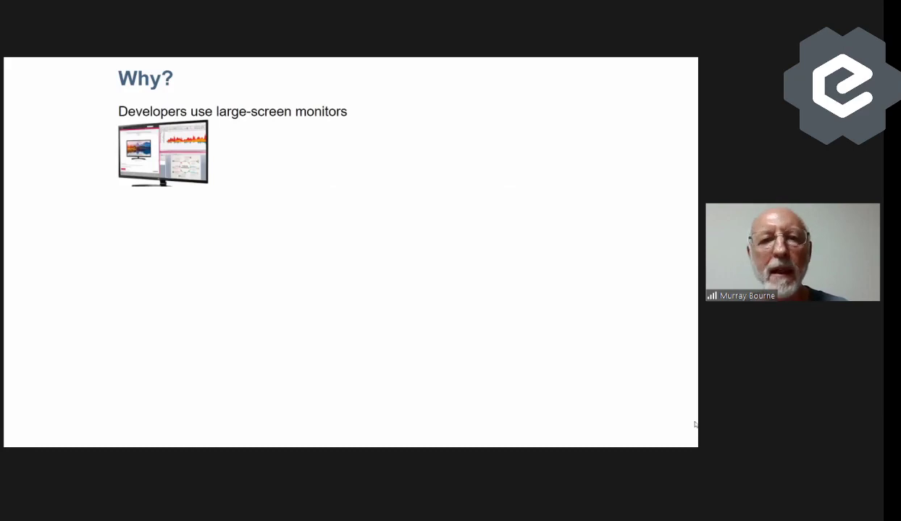
# Reveal the Why? slide points on students needing laptops, phone sales since 2016, and non-responsive JSXGraph pages
pyautogui.press('Right')
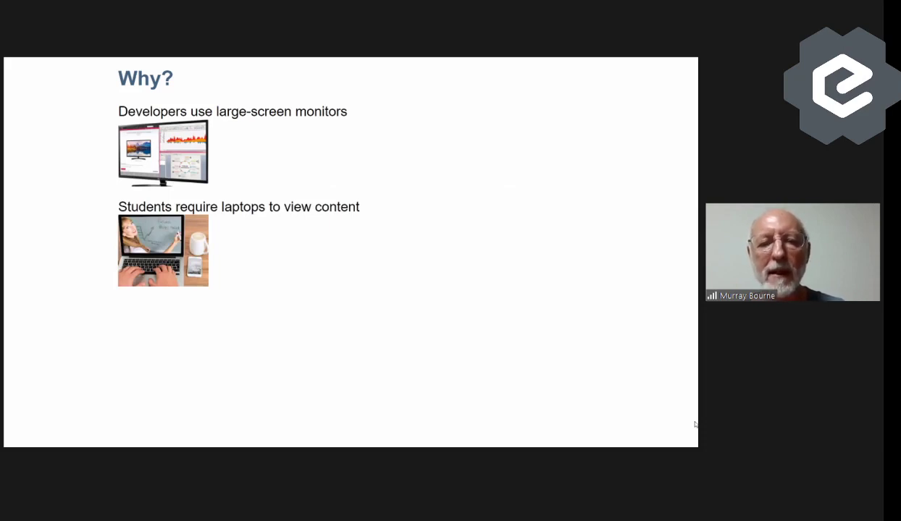
pyautogui.press('Right')
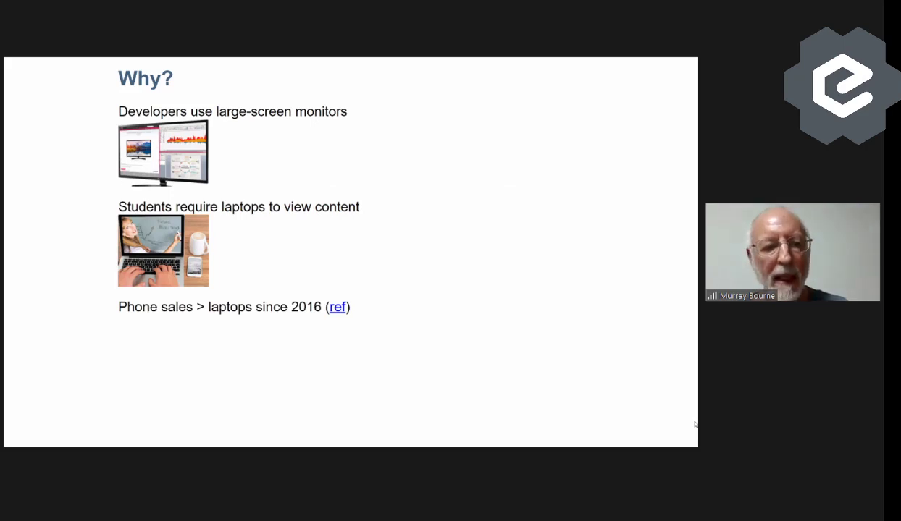
pyautogui.press('Right')
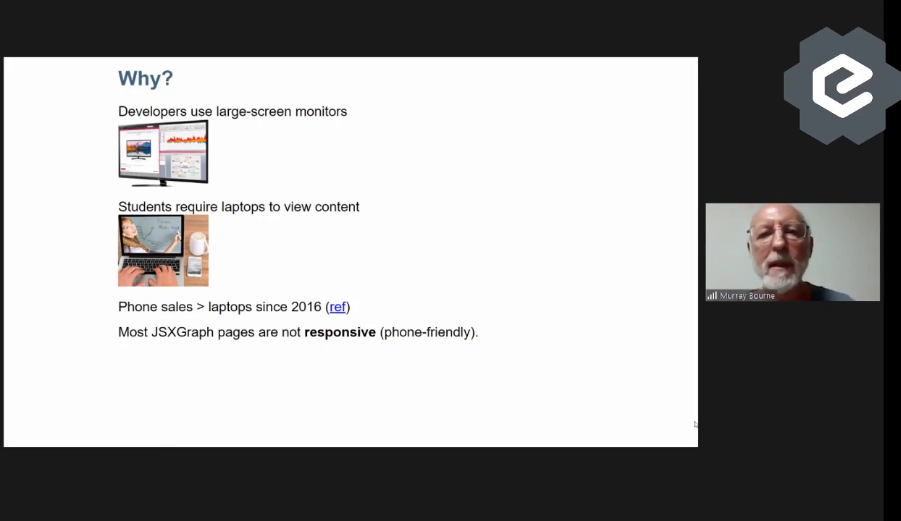
# Reveal the JSXGraph concepts: empty DIV, board creation, DIV height, and width:height ratio; then show the fixed-size example
pyautogui.press('Right')
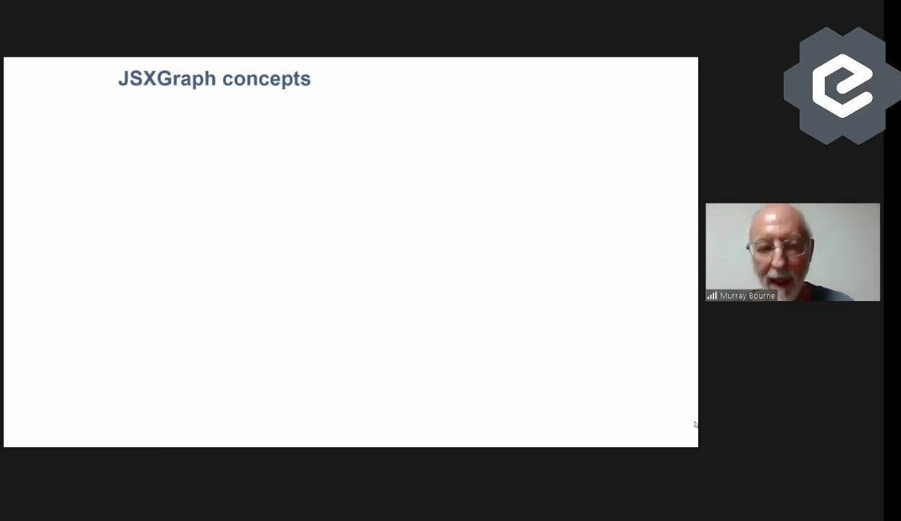
pyautogui.press('Right')
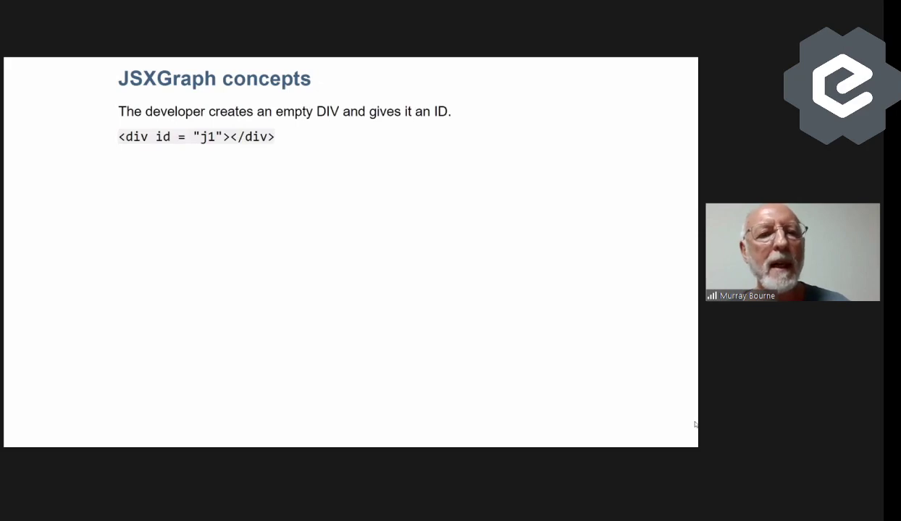
pyautogui.press('Right')
pyautogui.press('Right')
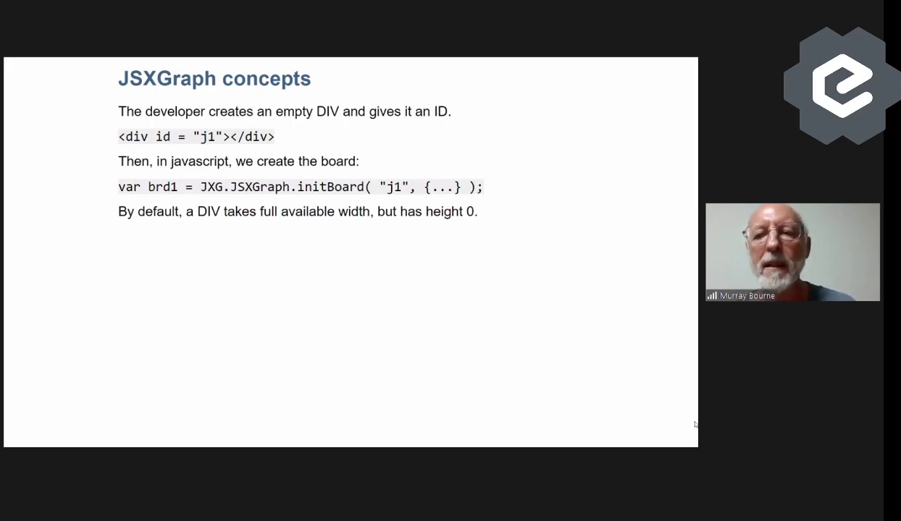
pyautogui.press('Right')
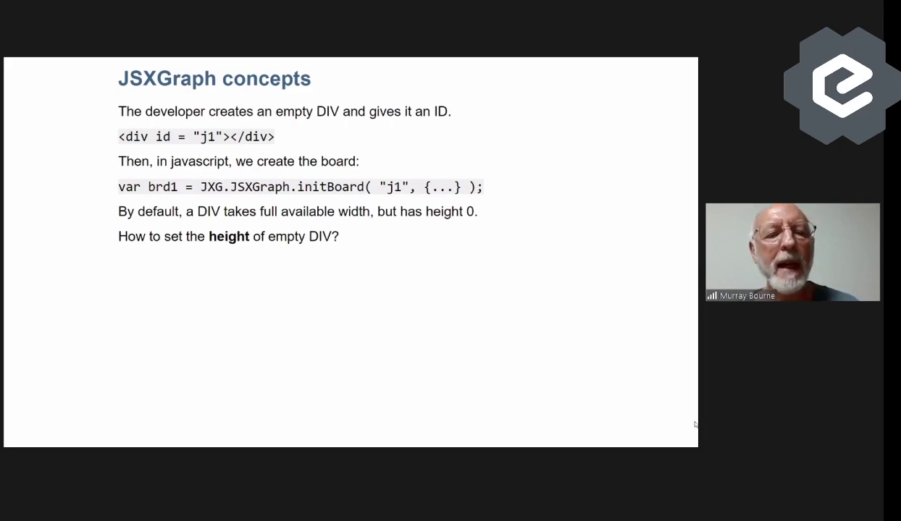
pyautogui.press('Right')
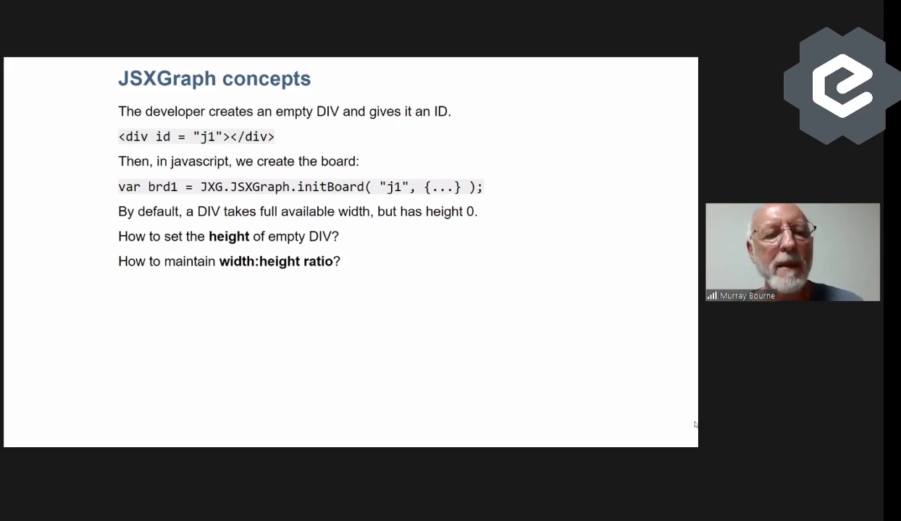
pyautogui.press('Right')
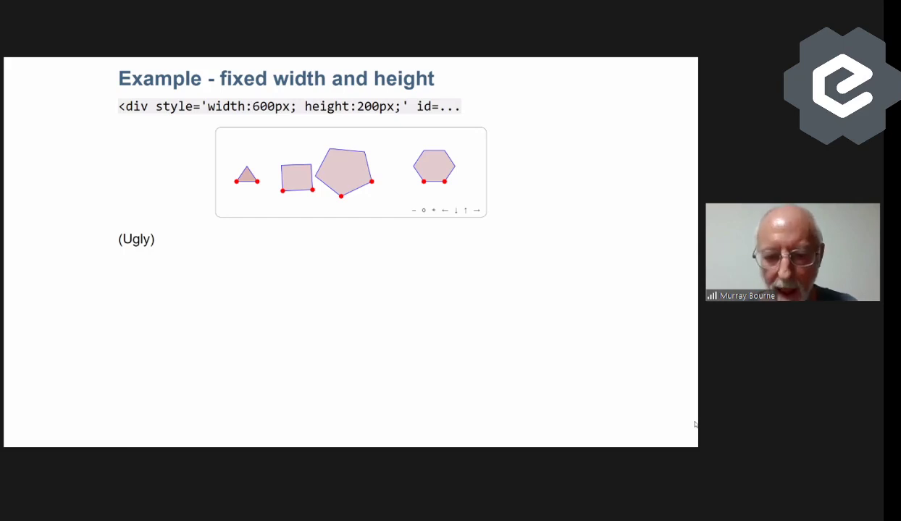
# Exit full screen and preview the fixed-size example on an emulated Moto G4 in portrait and landscape
pyautogui.press('F11')
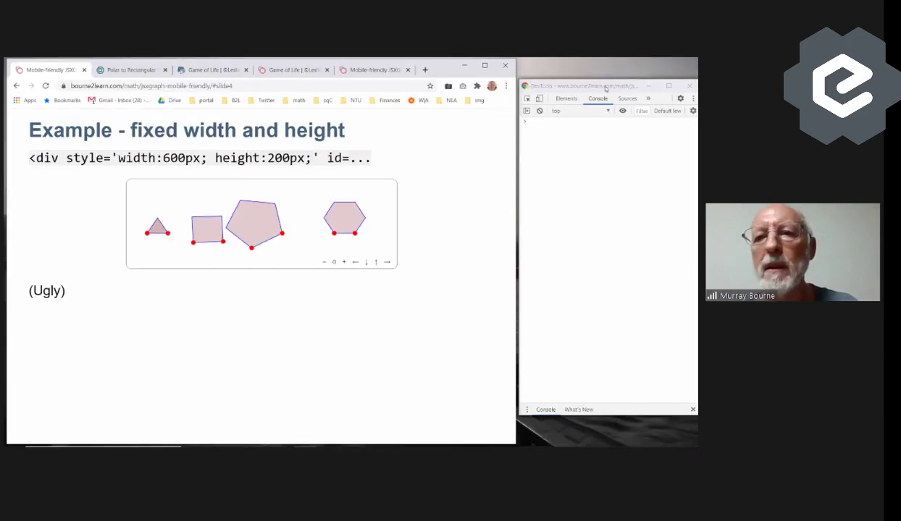
pyautogui.click(538, 99)
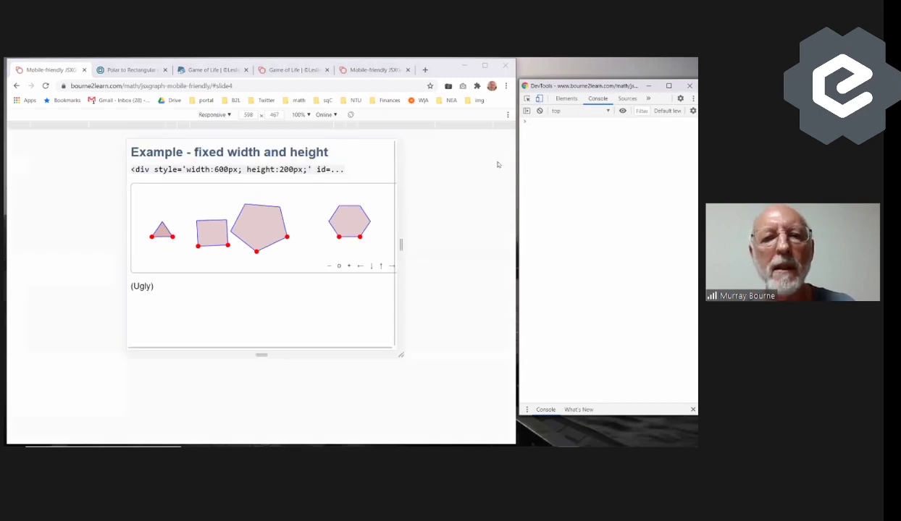
pyautogui.click(219, 116)
pyautogui.click(218, 147)
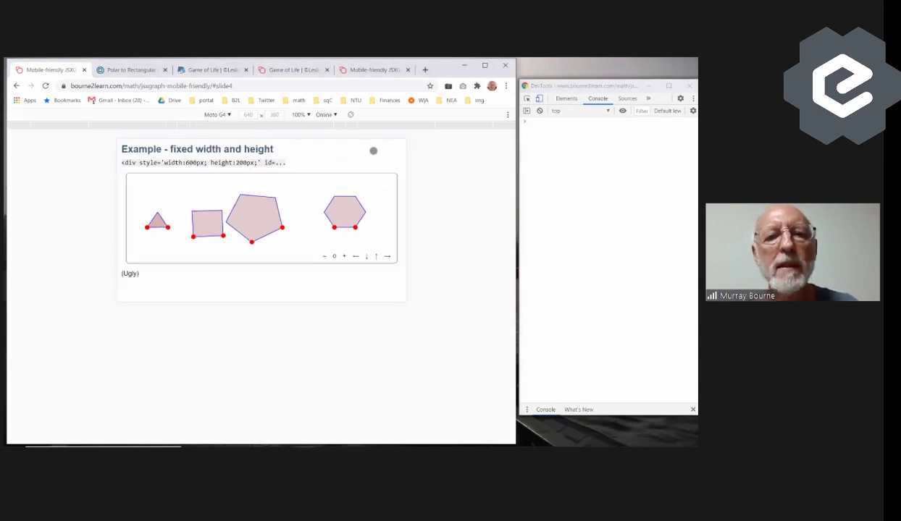
pyautogui.click(350, 114)
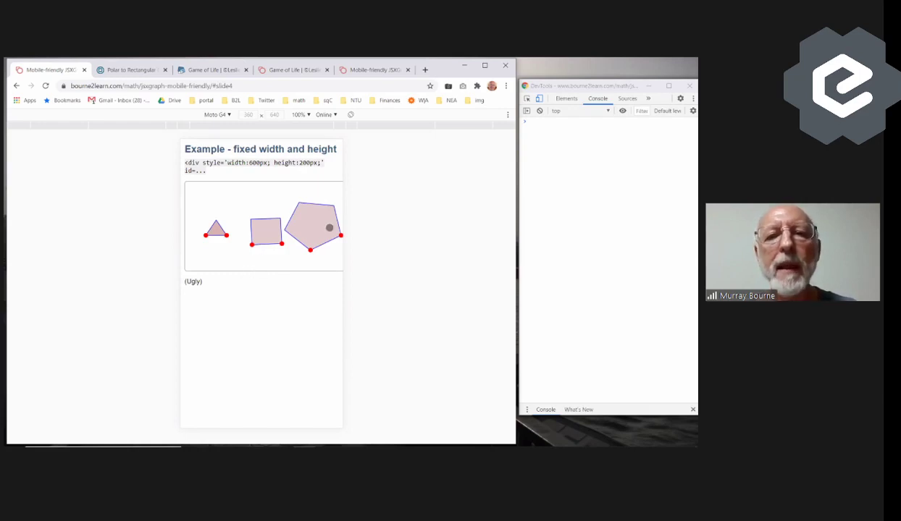
pyautogui.click(350, 115)
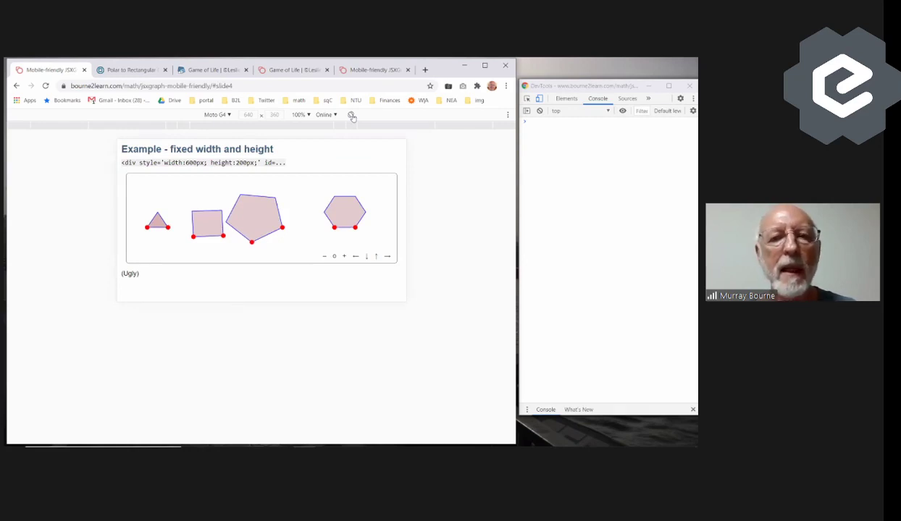
pyautogui.click(350, 115)
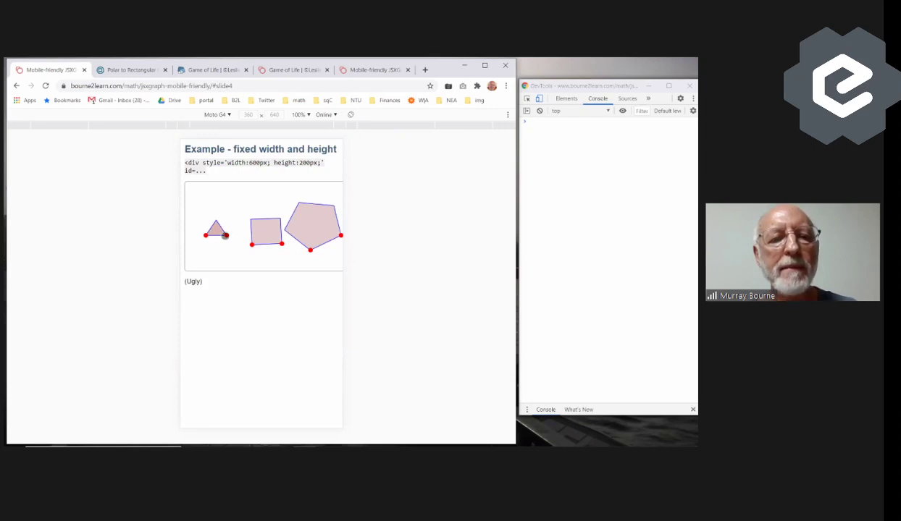
# Drag vertices to reshape the triangle, square and pentagon, then advance to the mobile-friendly example
pyautogui.moveTo(226, 236); pyautogui.dragTo(239, 210)
pyautogui.moveTo(251, 245); pyautogui.dragTo(225, 252)
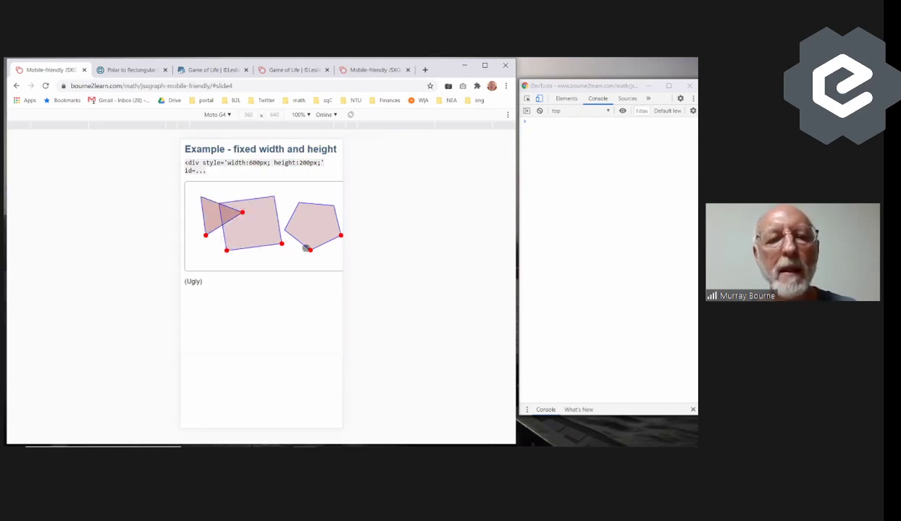
pyautogui.moveTo(310, 250); pyautogui.dragTo(289, 242)
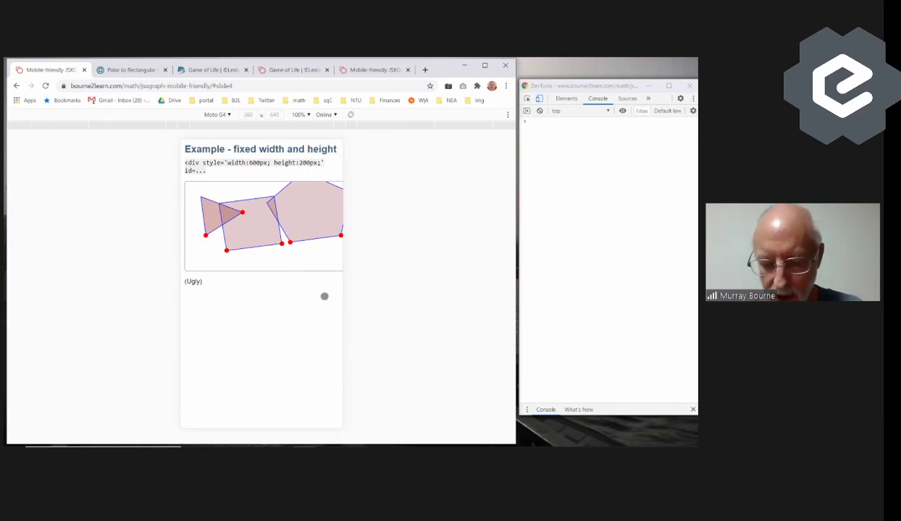
pyautogui.press('Right')
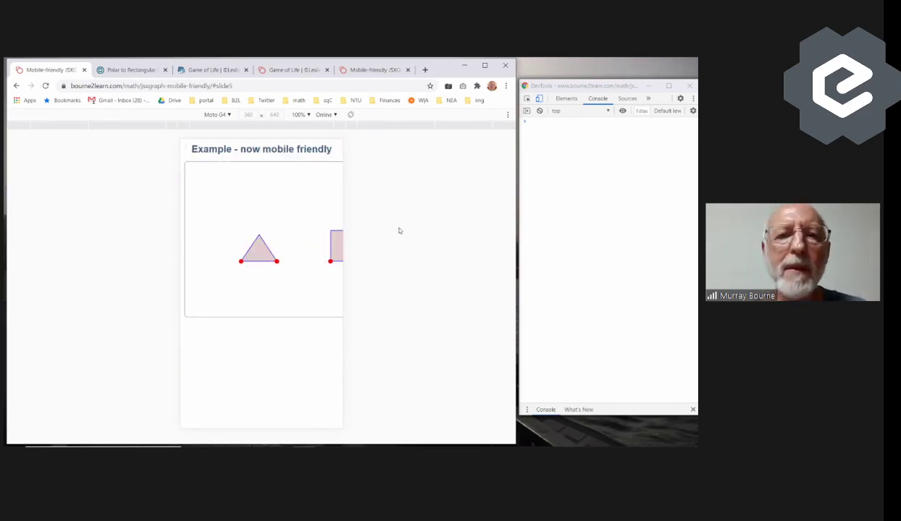
# Reload the mobile-friendly example and rotate the Moto G4 to landscape and back to portrait
pyautogui.click(44, 87)
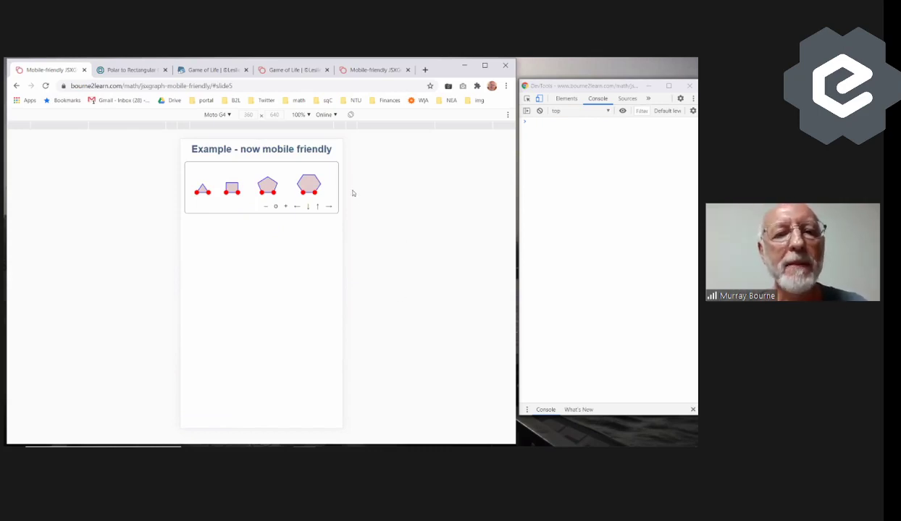
pyautogui.click(350, 114)
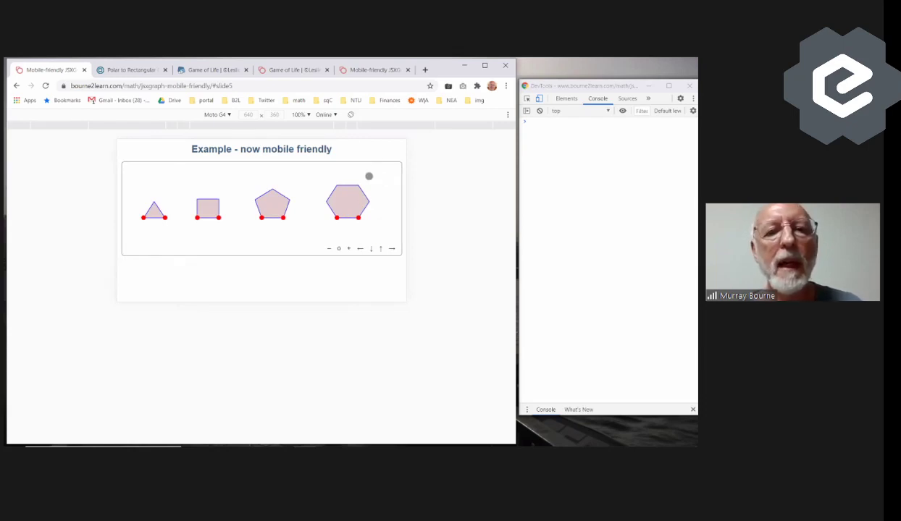
pyautogui.click(351, 114)
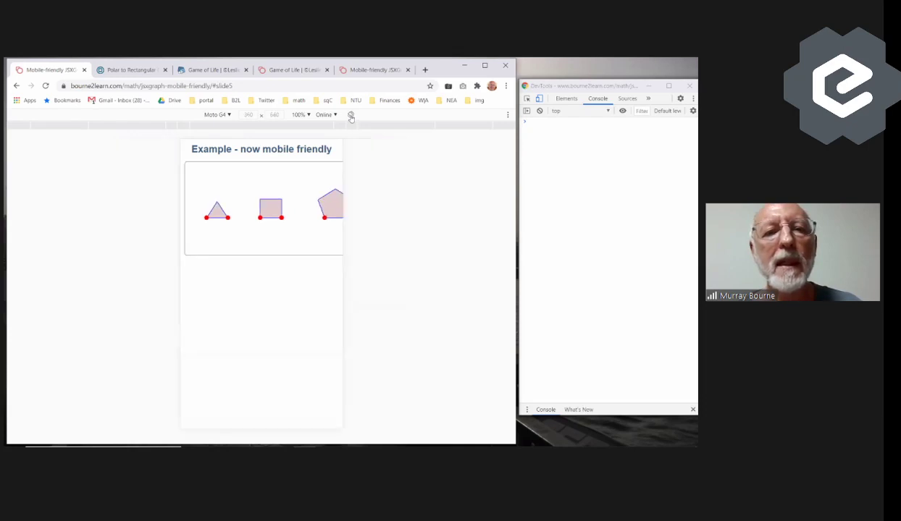
# In Responsive mode, resize the viewport to 460 px wide, then 608x508, pan the board, then disable emulation
pyautogui.click(218, 115)
pyautogui.click(228, 129)
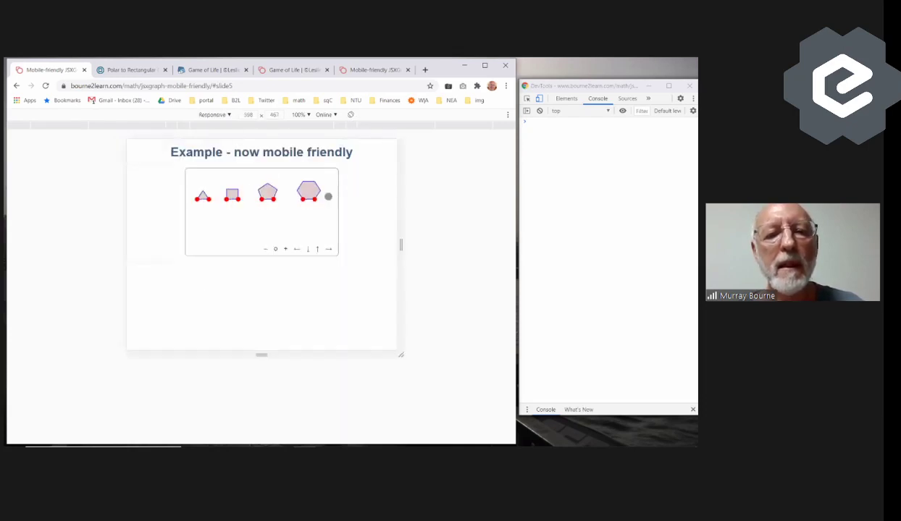
pyautogui.moveTo(398, 243); pyautogui.dragTo(363, 237)
pyautogui.moveTo(368, 355)
pyautogui.mouseDown()
pyautogui.moveTo(402, 373)
pyautogui.moveTo(383, 353)
pyautogui.mouseUp()
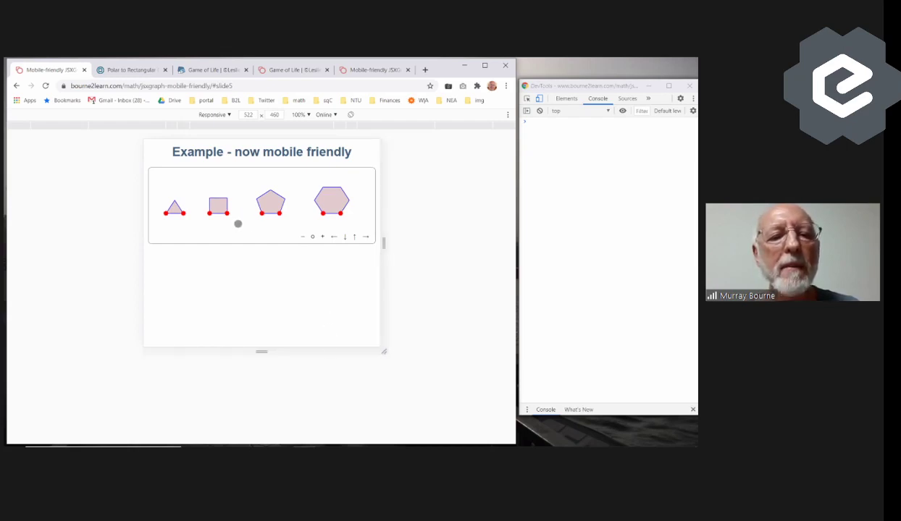
pyautogui.moveTo(237, 221)
pyautogui.mouseDown()
pyautogui.moveTo(268, 227)
pyautogui.moveTo(274, 214)
pyautogui.moveTo(229, 221)
pyautogui.moveTo(241, 223)
pyautogui.moveTo(235, 211)
pyautogui.moveTo(234, 223)
pyautogui.moveTo(297, 223)
pyautogui.moveTo(232, 212)
pyautogui.moveTo(285, 221)
pyautogui.moveTo(230, 221)
pyautogui.moveTo(286, 207)
pyautogui.moveTo(342, 222)
pyautogui.moveTo(193, 228)
pyautogui.mouseUp()
pyautogui.moveTo(334, 197); pyautogui.dragTo(330, 225)
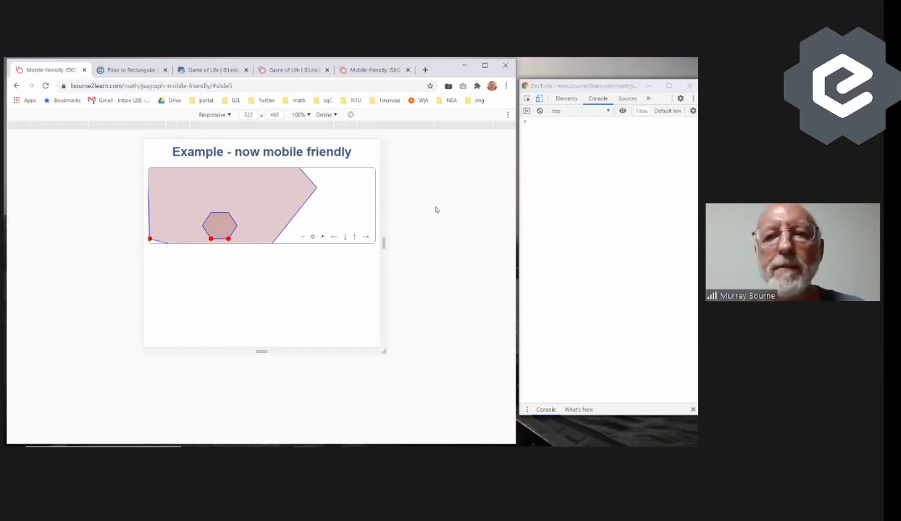
pyautogui.click(540, 99)
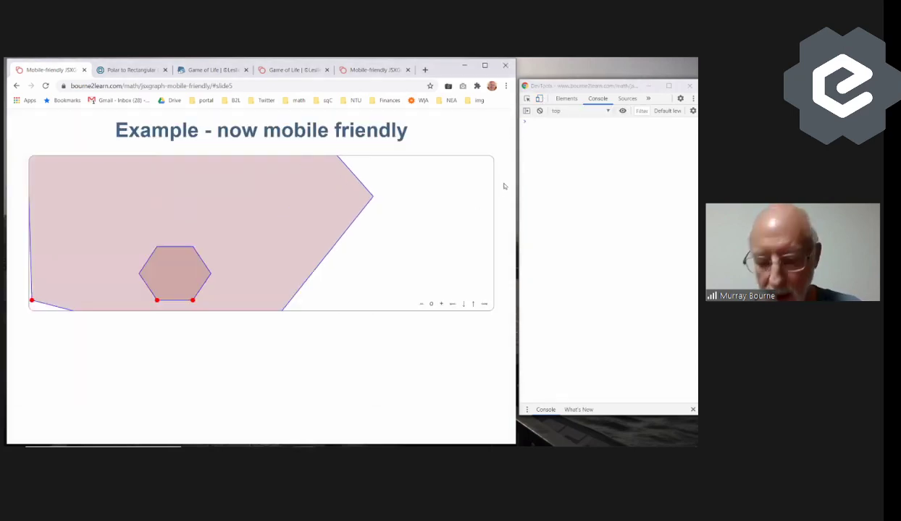
# Reveal the 'Need to allow for...' points: phone height, portrait, orientation change, scroll-triggered resize, finger-scroll space
pyautogui.press('Right')
pyautogui.press('Right')
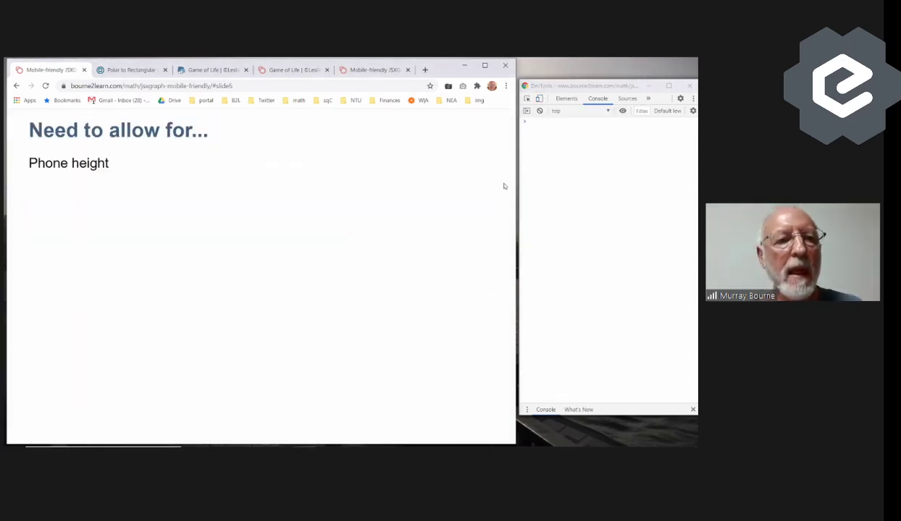
pyautogui.press('Right')
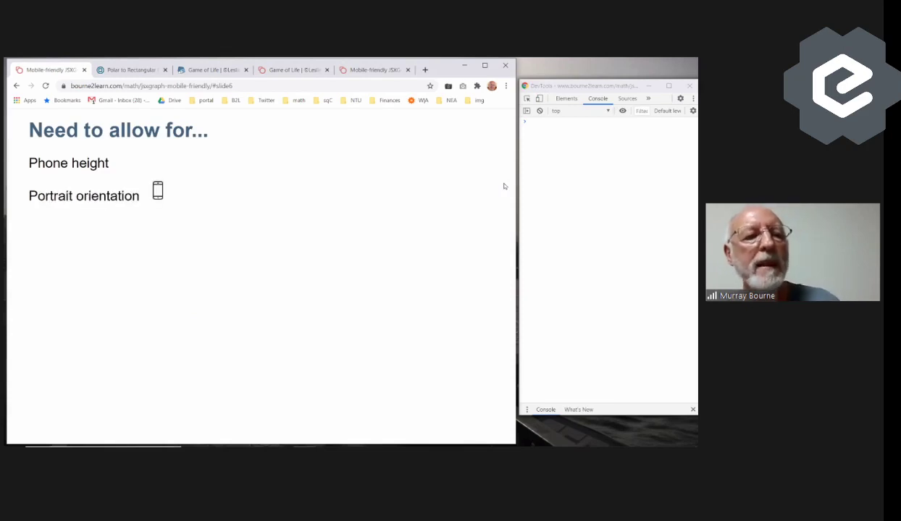
pyautogui.press('Right')
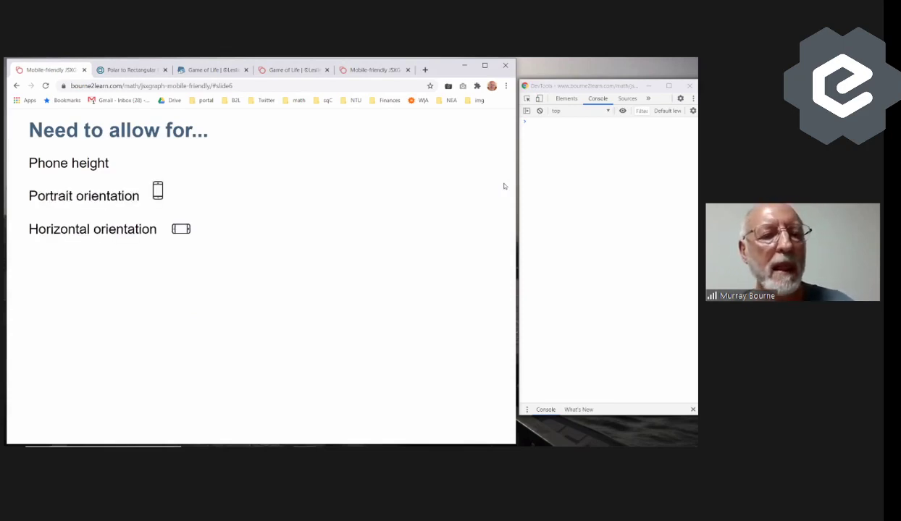
pyautogui.press('Right')
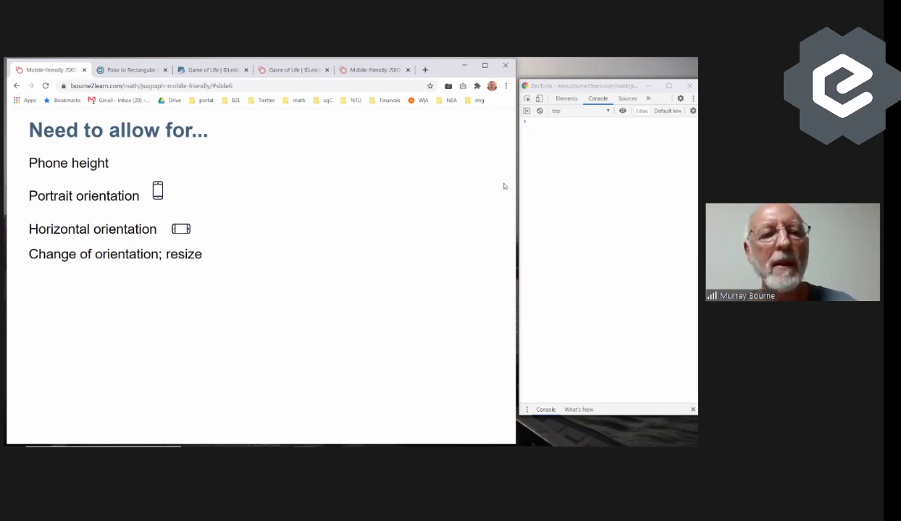
pyautogui.press('Right')
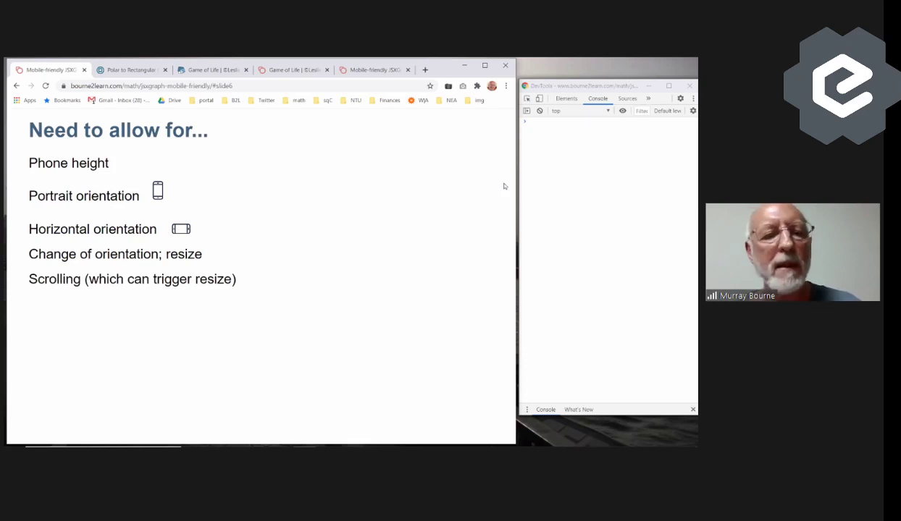
pyautogui.press('Right')
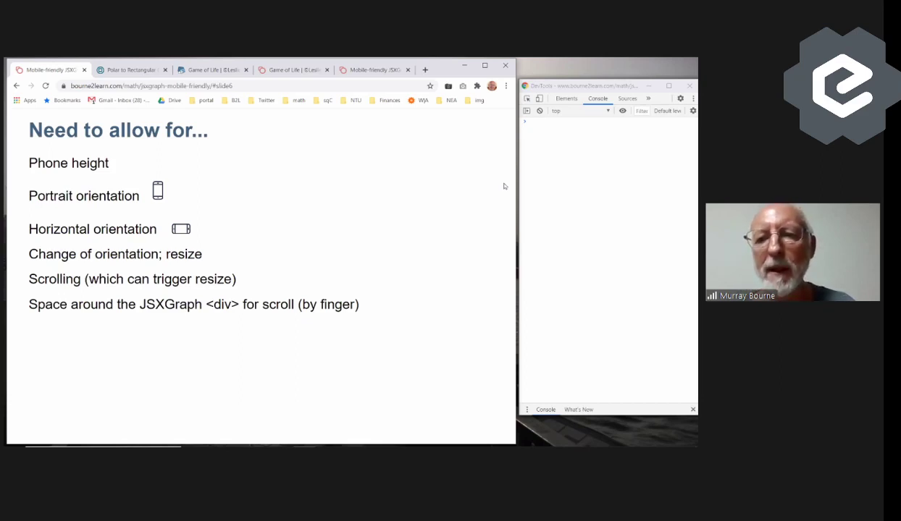
# Open the Procedure slide and reveal 'develop for mobile first' and 'don't size the div with javascript'
pyautogui.press('Right')
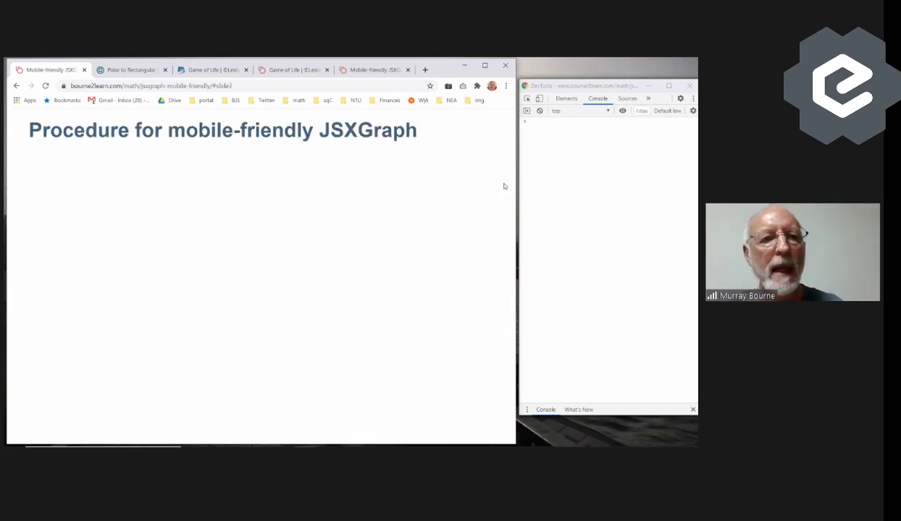
pyautogui.press('Right')
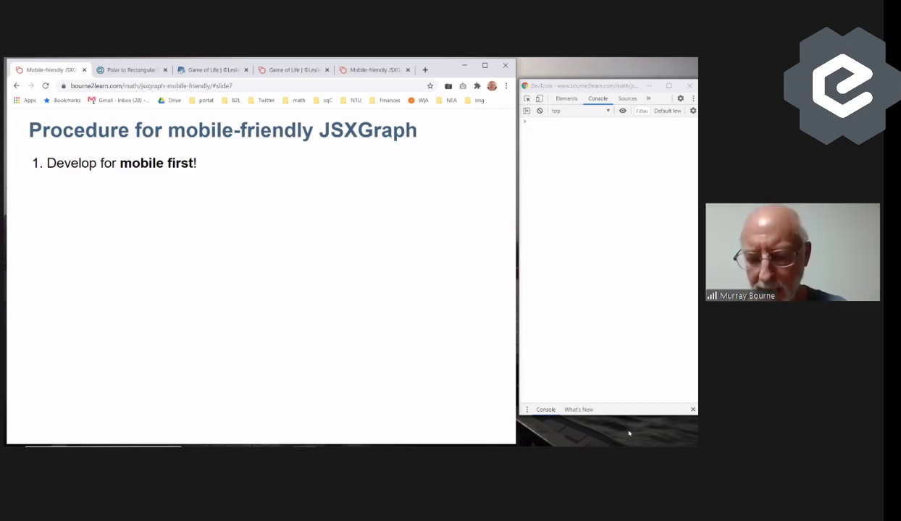
pyautogui.press('Right')
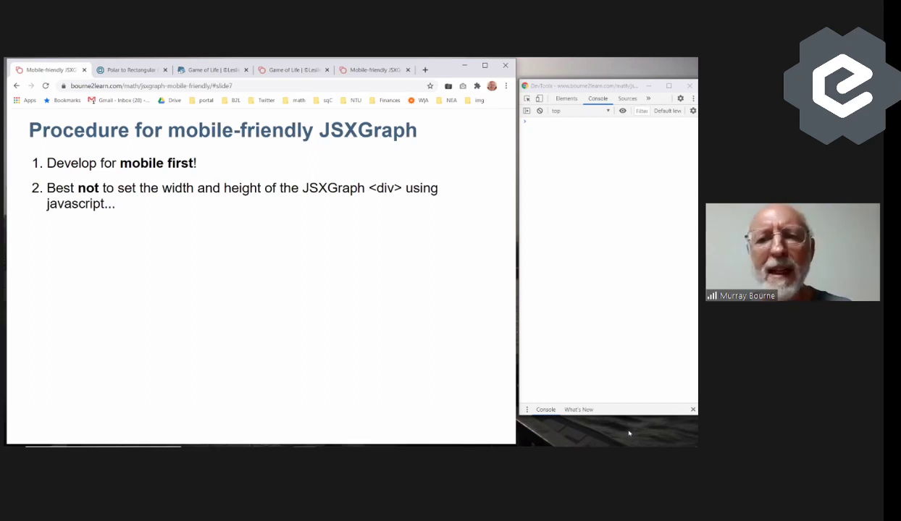
# Reveal the use-CSS point, then the Width slide's default 100% width point
pyautogui.press('Right')
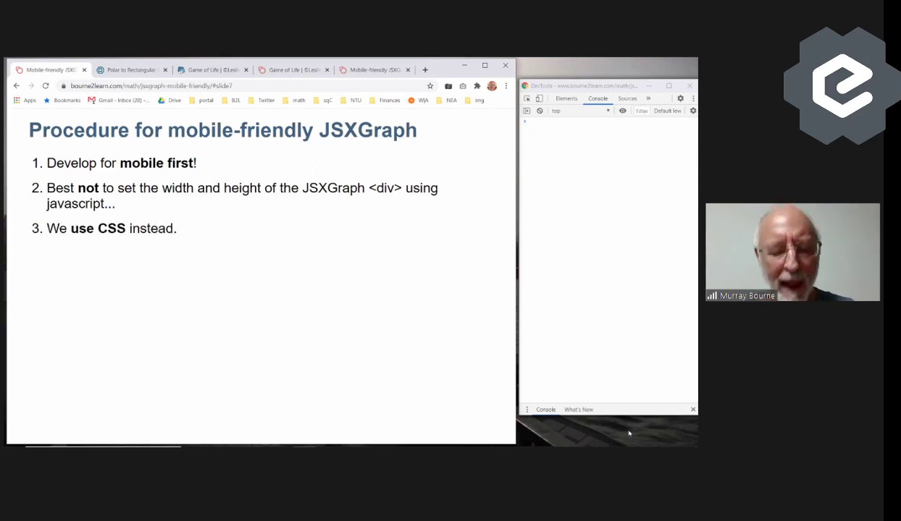
pyautogui.press('Right')
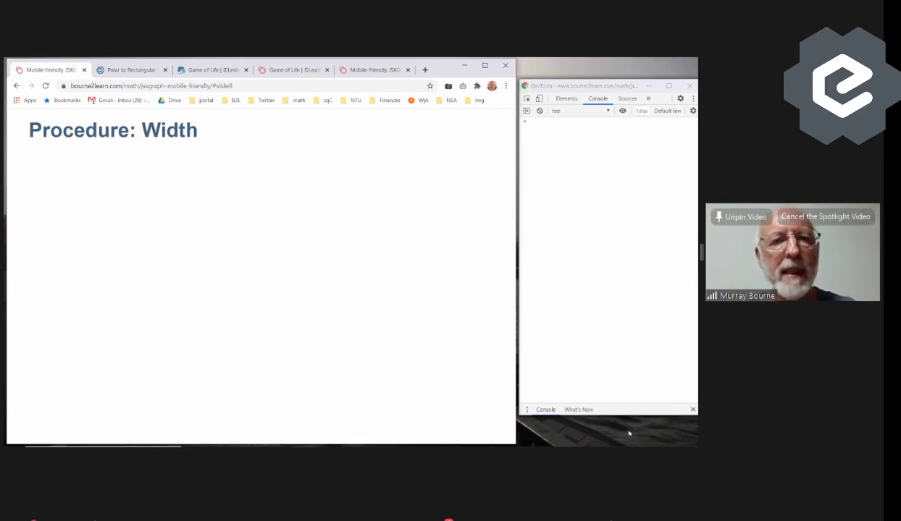
pyautogui.press('Right')
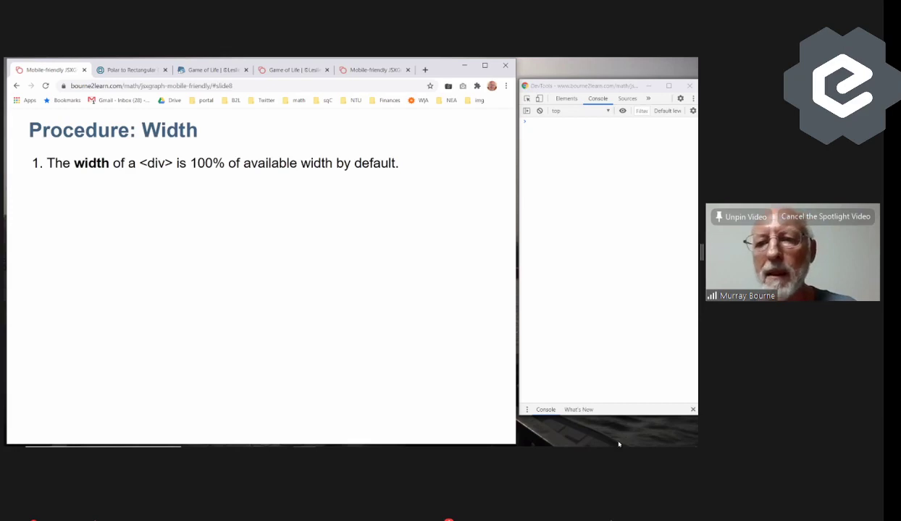
# Show the maximum-width wrapping point with its wrap500 HTML and .wrap500 CSS code, then reach Procedure: Height
pyautogui.moveTo(610, 442)
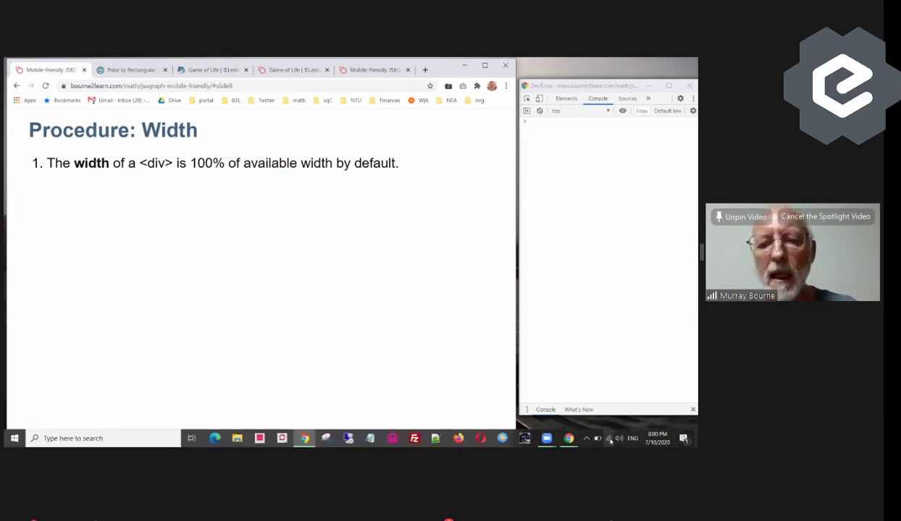
pyautogui.press('Right')
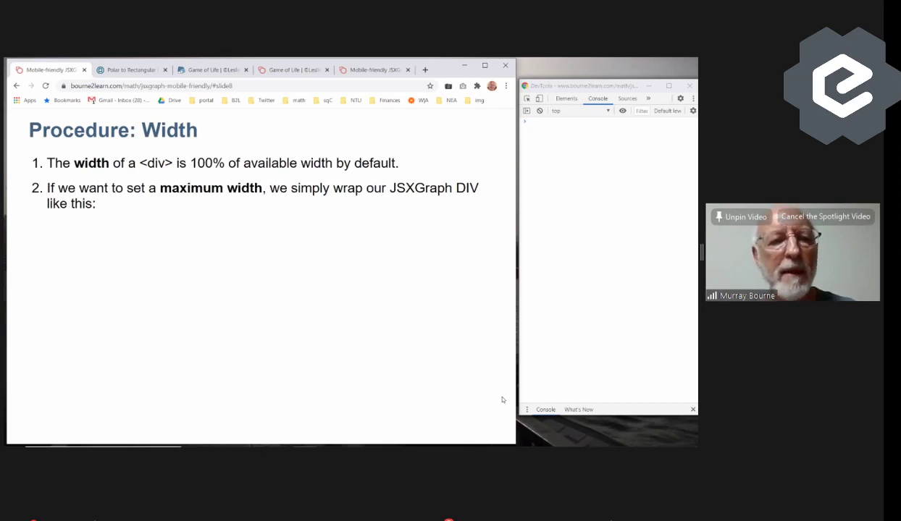
pyautogui.press('Right')
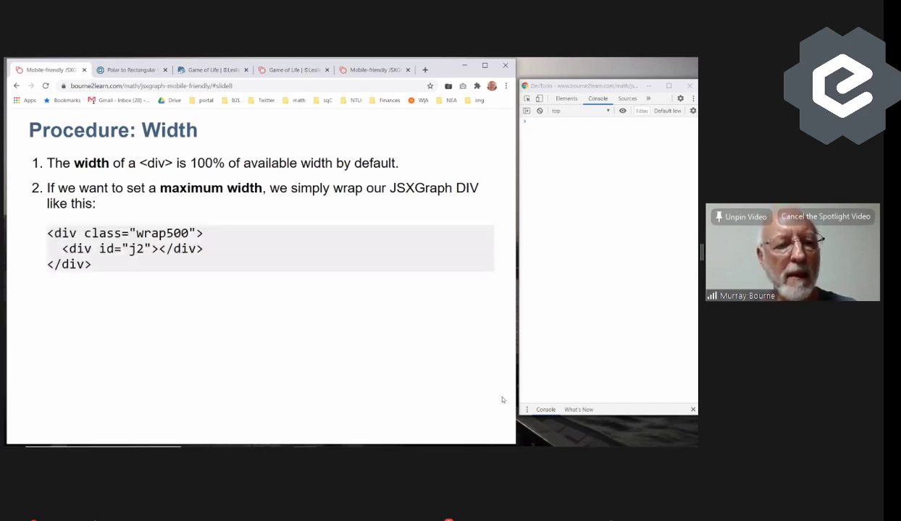
pyautogui.press('Right')
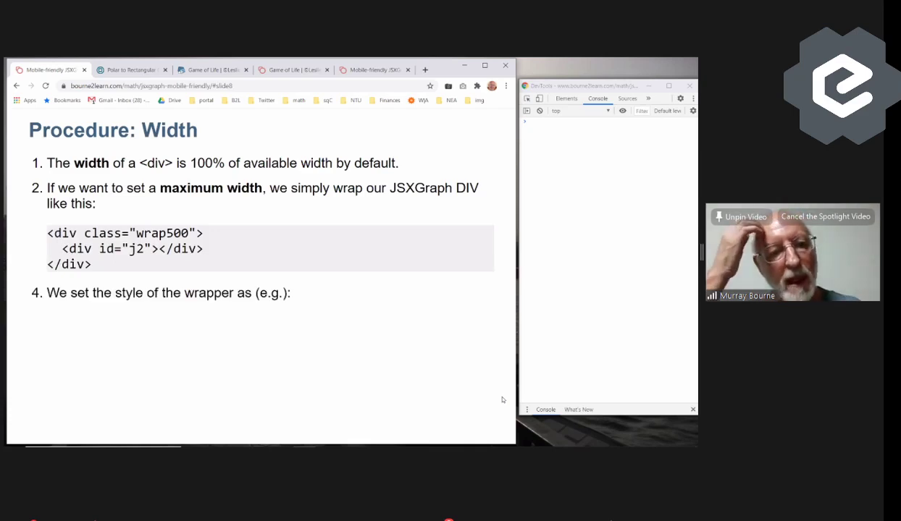
pyautogui.press('Right')
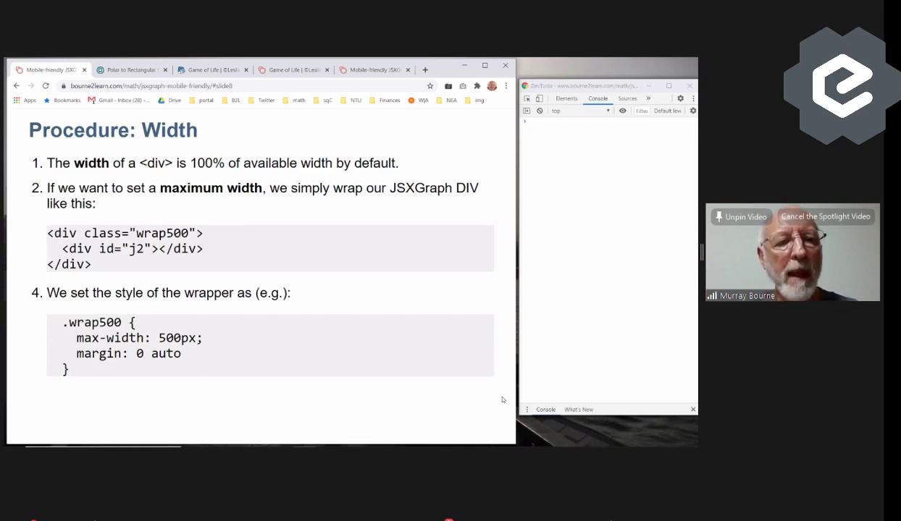
pyautogui.press('Right')
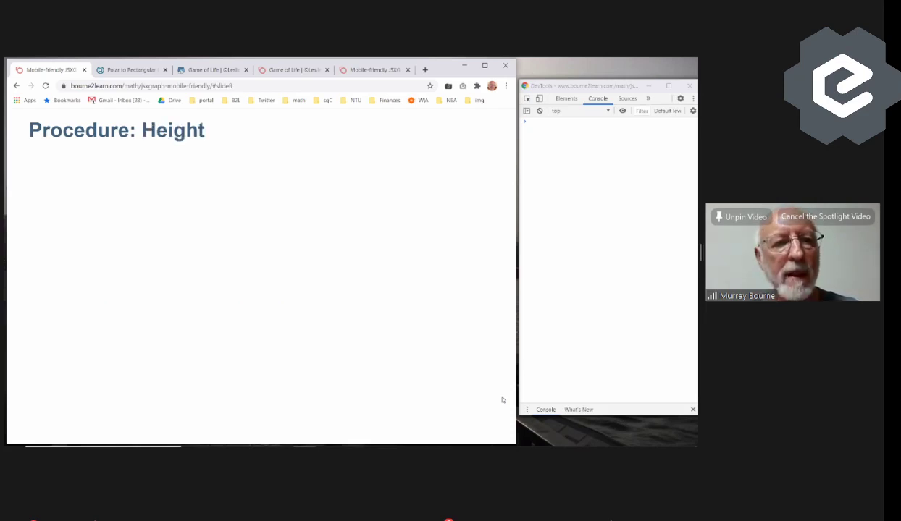
# Reveal the intrinsic-ratio explanation, .div10x1 CSS, one-tenth height line and pink box, then advance to On resize
pyautogui.press('Right')
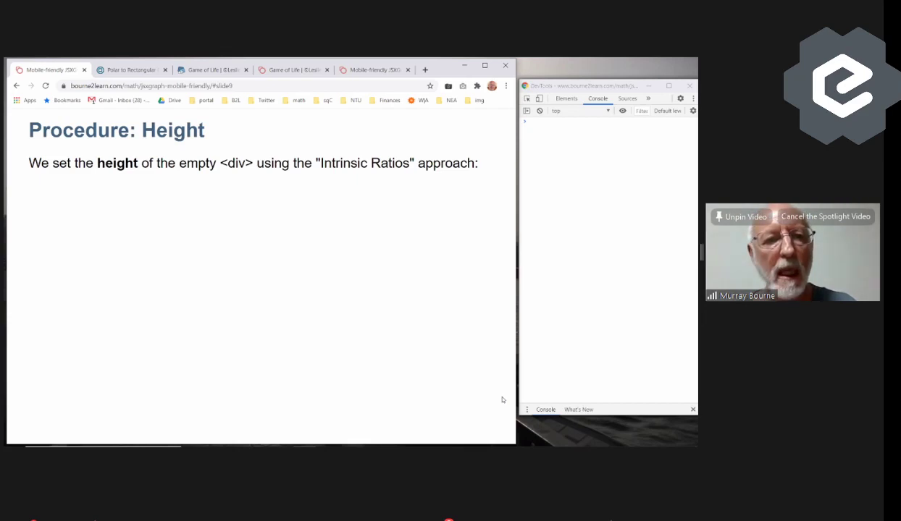
pyautogui.press('Right')
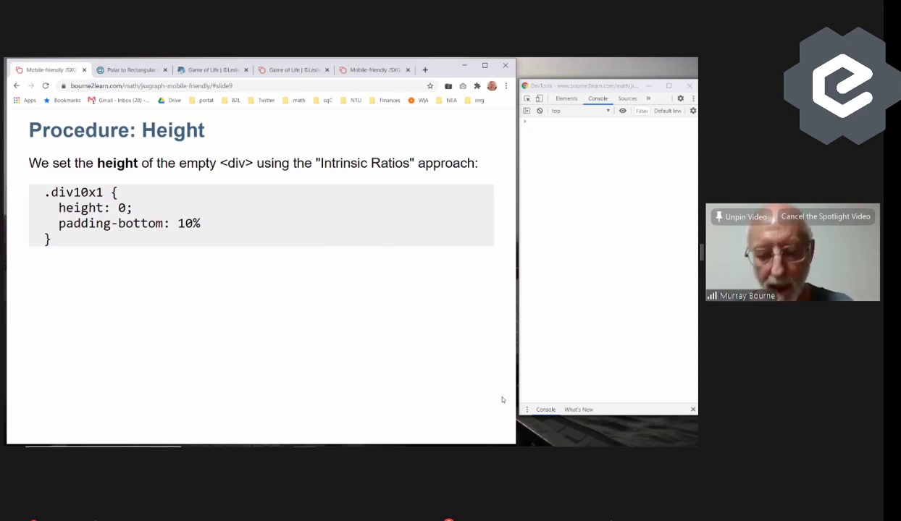
pyautogui.press('Right')
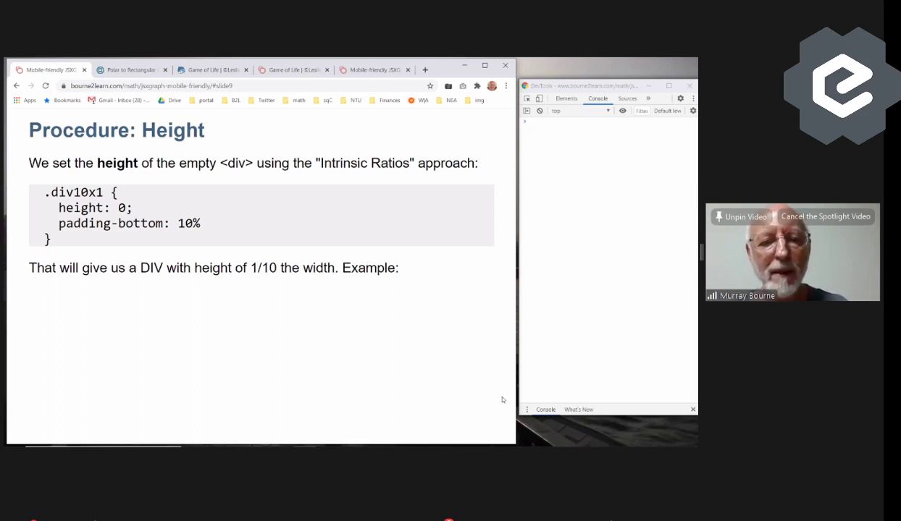
pyautogui.press('Right')
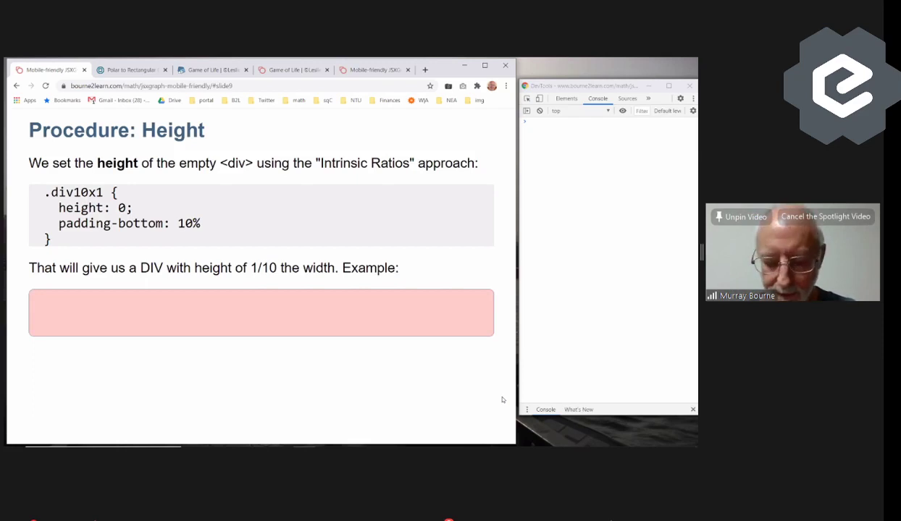
pyautogui.press('Right')
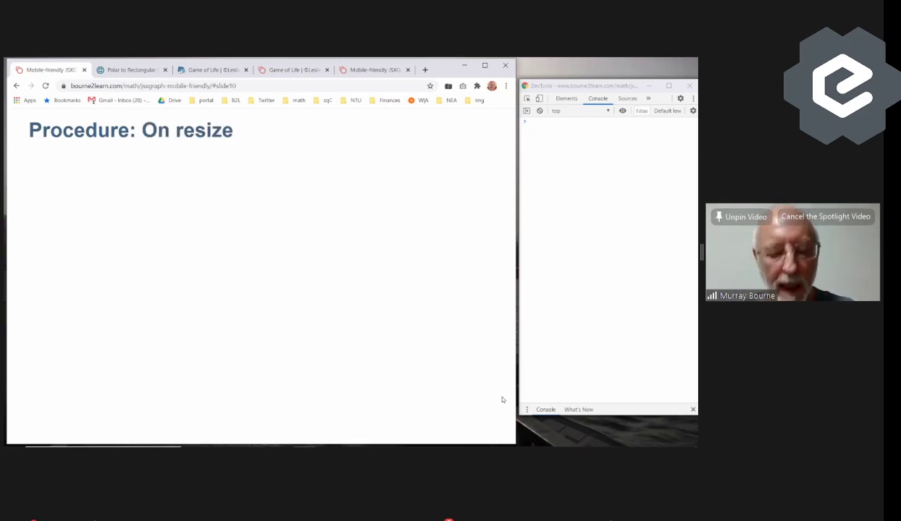
# Reveal resizeContainer code and its unset, measure, resize-board and run-on-resize steps, then open Example: Square case
pyautogui.press('Right')
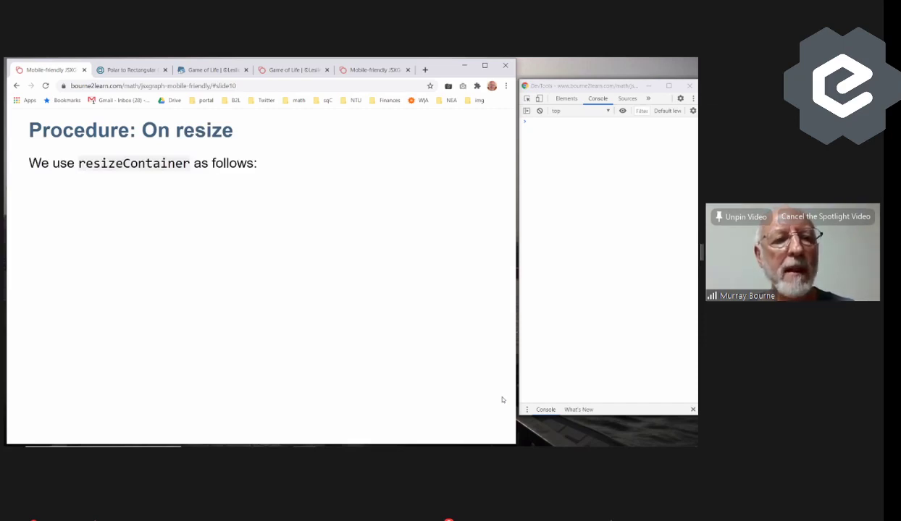
pyautogui.press('Right')
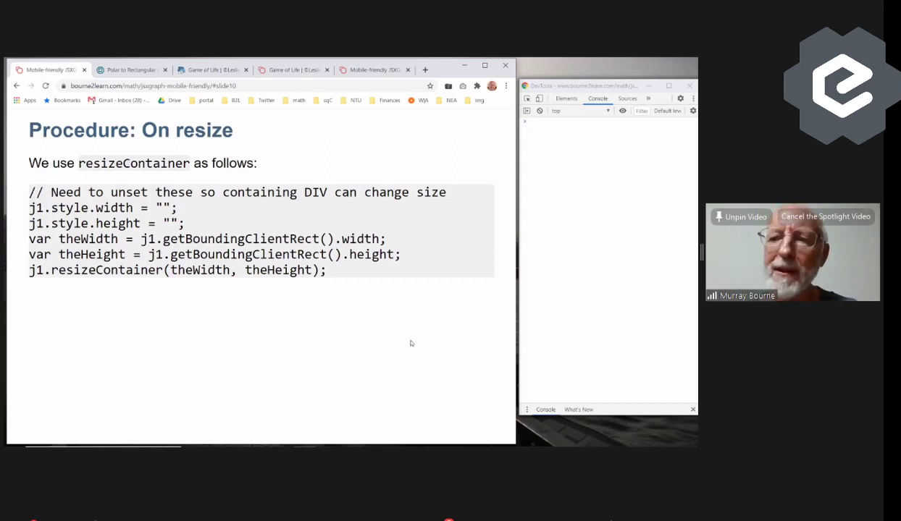
pyautogui.press('Right')
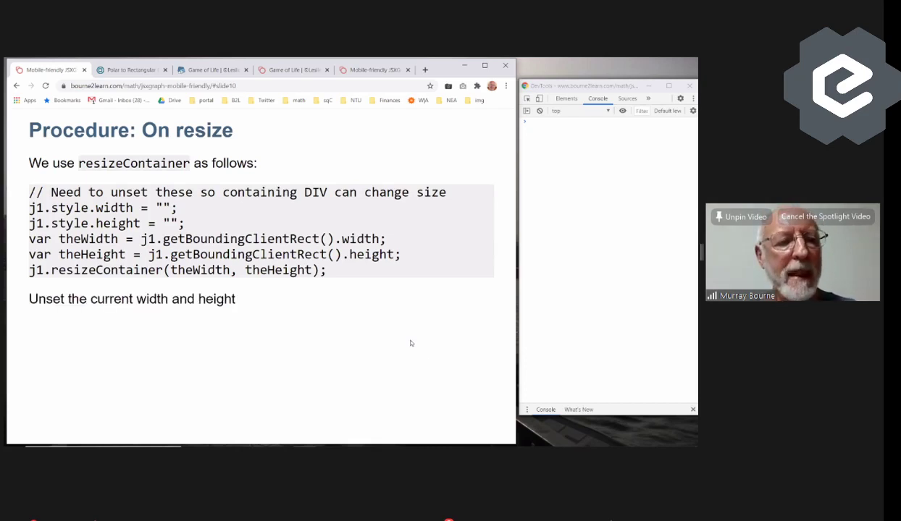
pyautogui.press('Right')
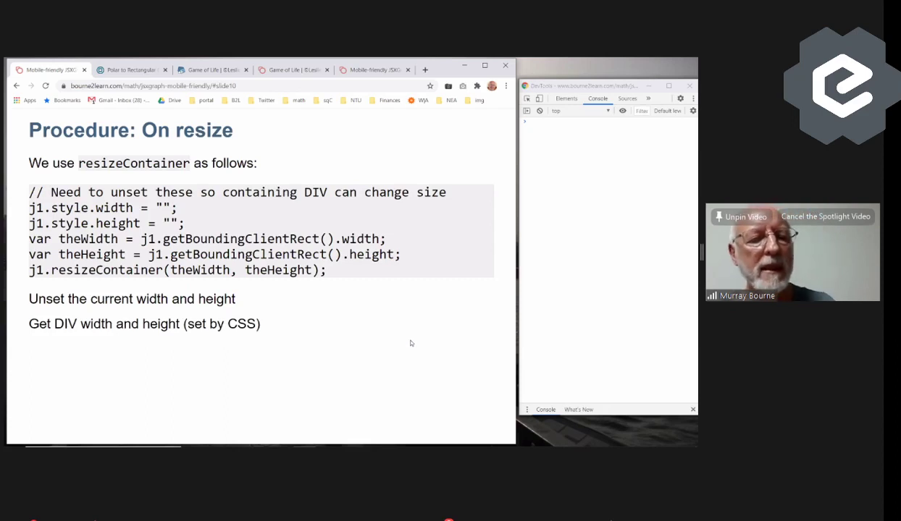
pyautogui.press('Right')
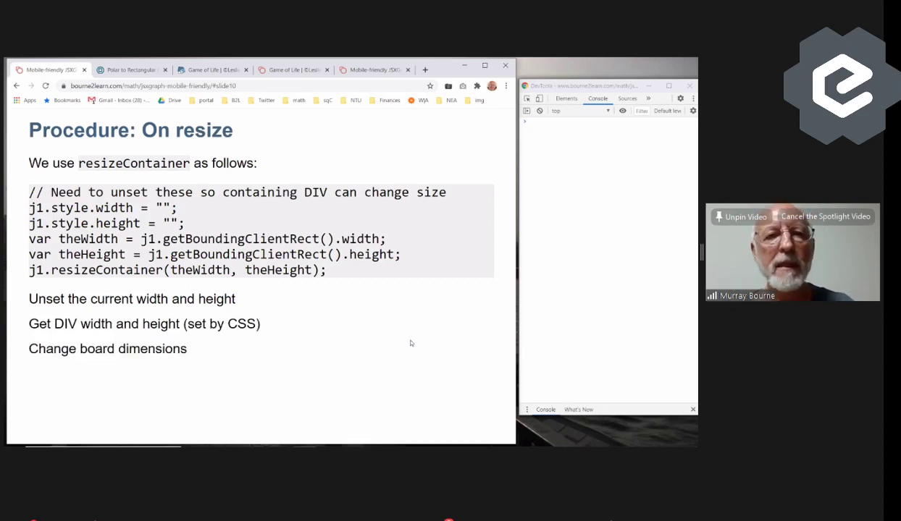
pyautogui.press('Right')
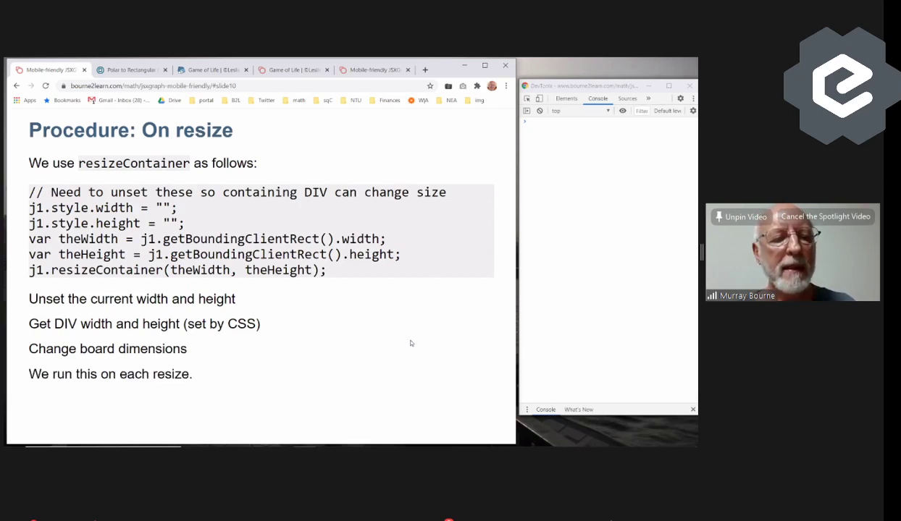
pyautogui.press('Right')
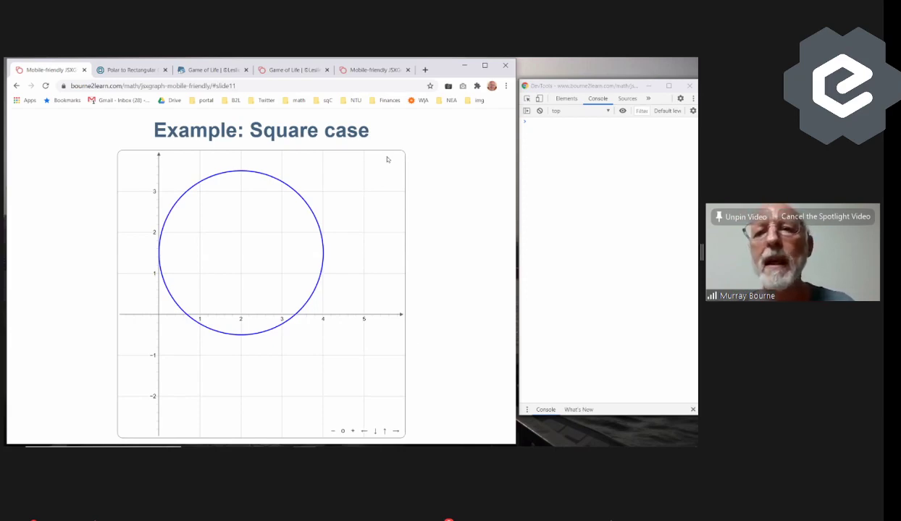
pyautogui.click(538, 102)
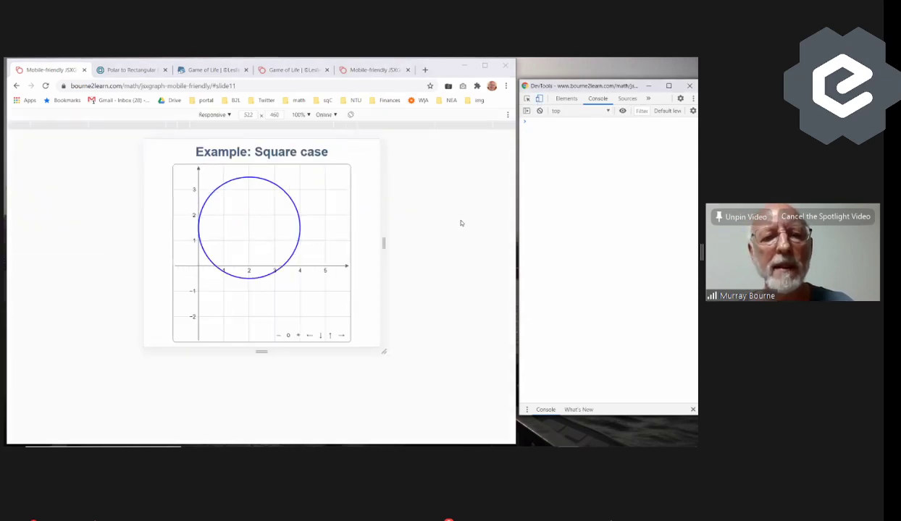
pyautogui.click(212, 114)
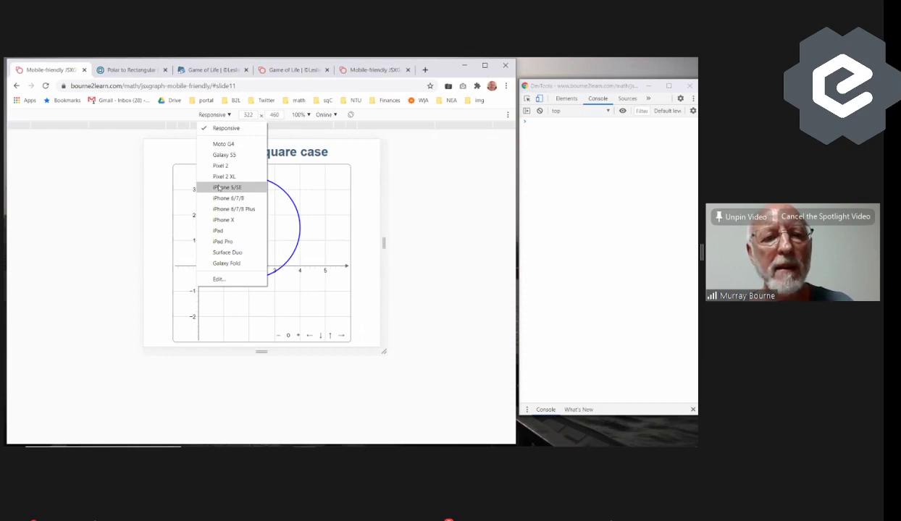
pyautogui.click(218, 189)
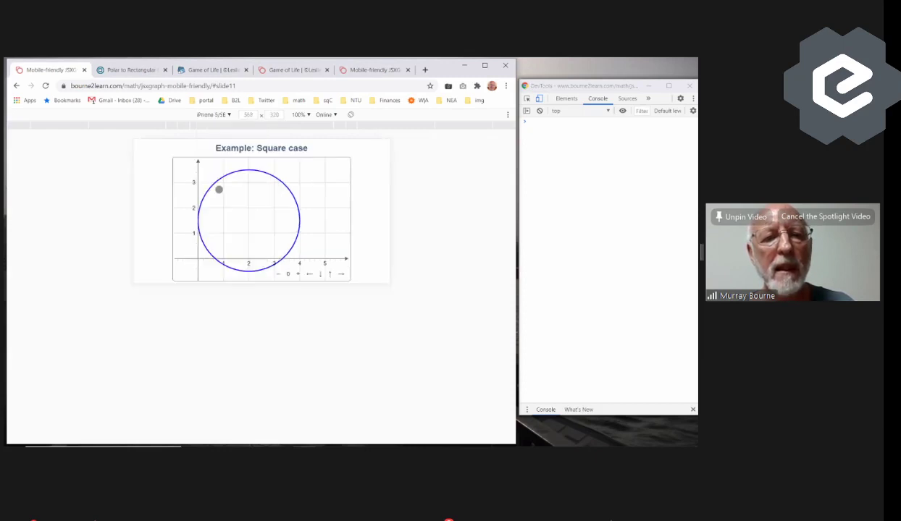
pyautogui.click(351, 114)
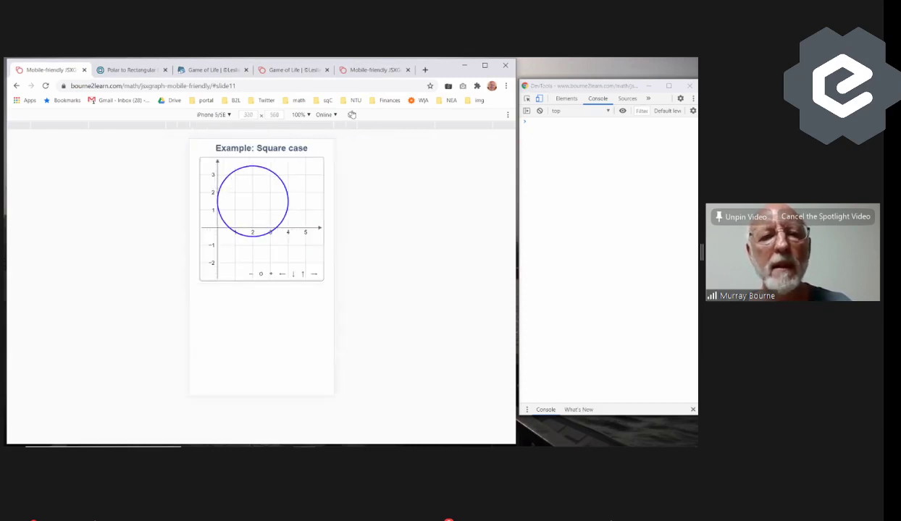
pyautogui.click(217, 116)
pyautogui.click(217, 207)
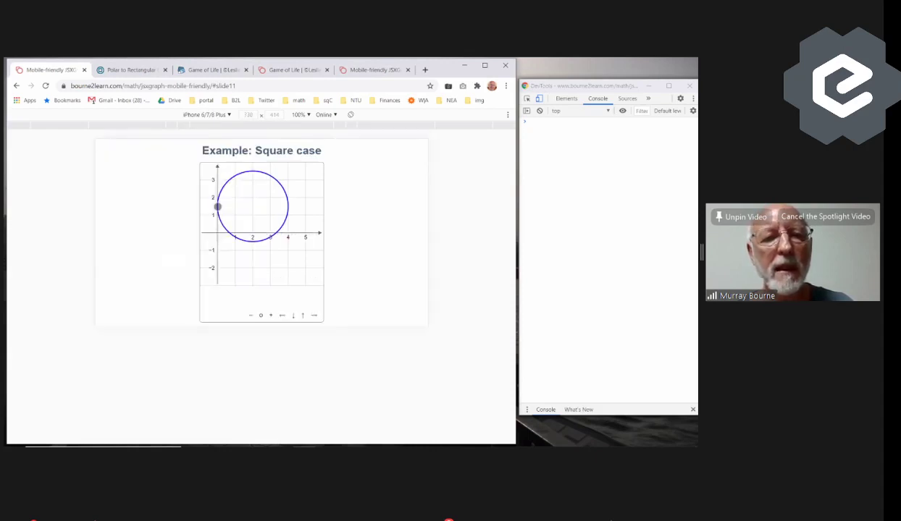
pyautogui.click(351, 114)
pyautogui.click(350, 115)
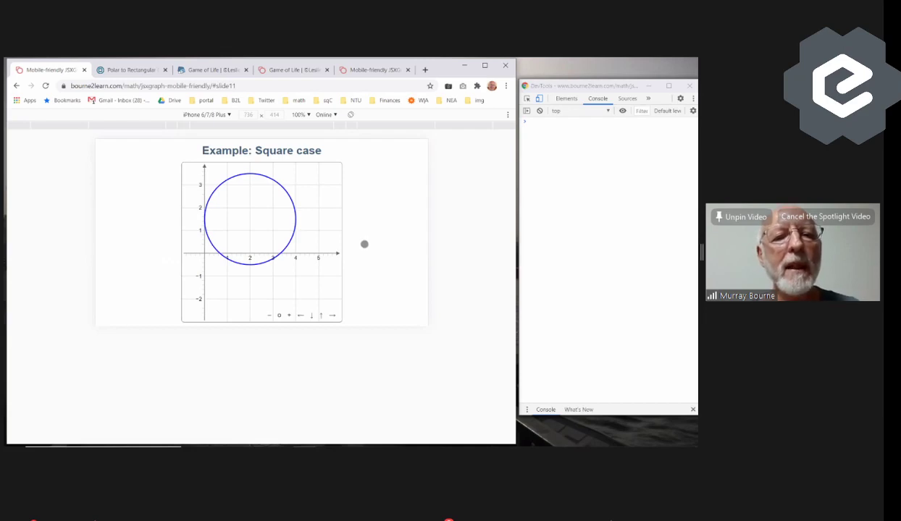
pyautogui.click(226, 115)
# Shrink the responsive viewport tiny, enlarge it to 830x597, disable emulation, and advance to Square case CSS
pyautogui.click(217, 127)
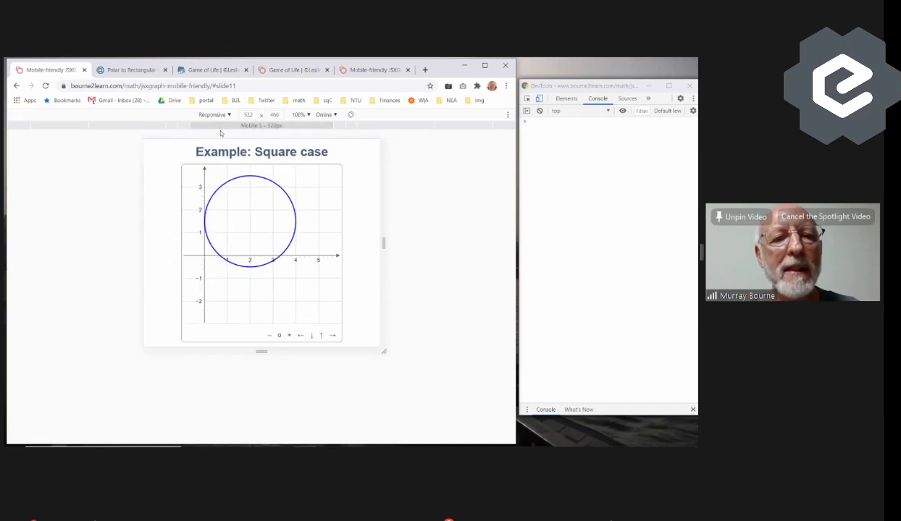
pyautogui.moveTo(378, 343); pyautogui.dragTo(295, 206)
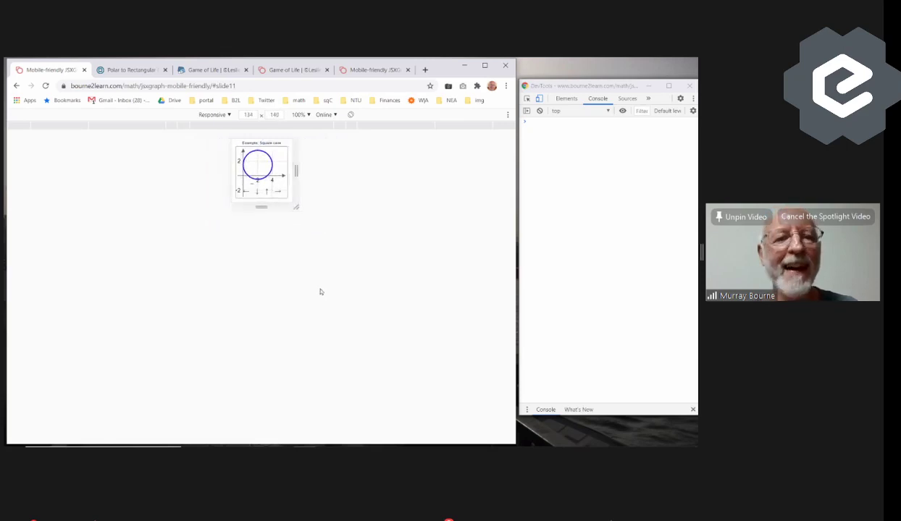
pyautogui.moveTo(349, 286); pyautogui.dragTo(478, 409)
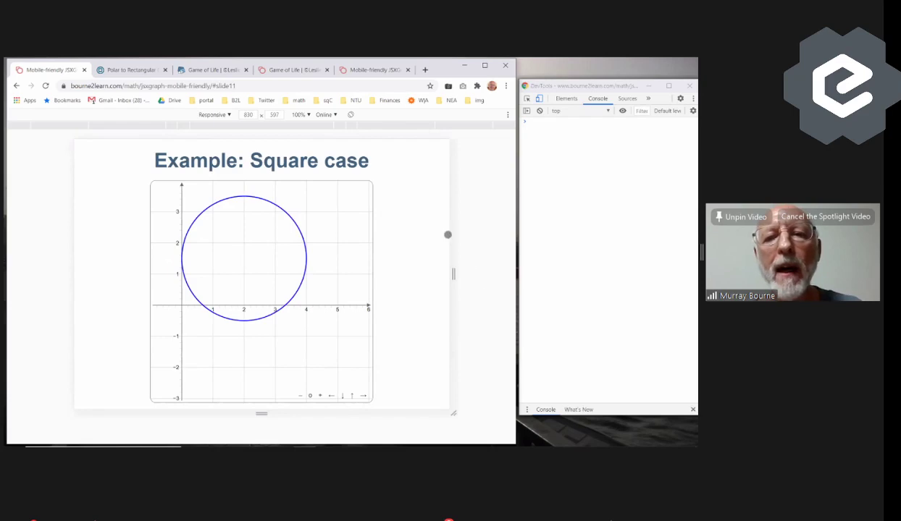
pyautogui.click(539, 98)
pyautogui.click(465, 171)
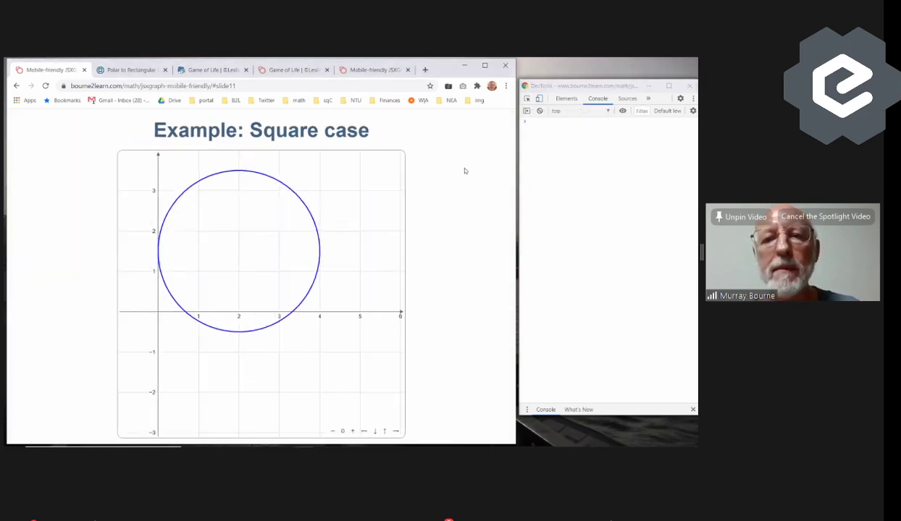
pyautogui.press('Right')
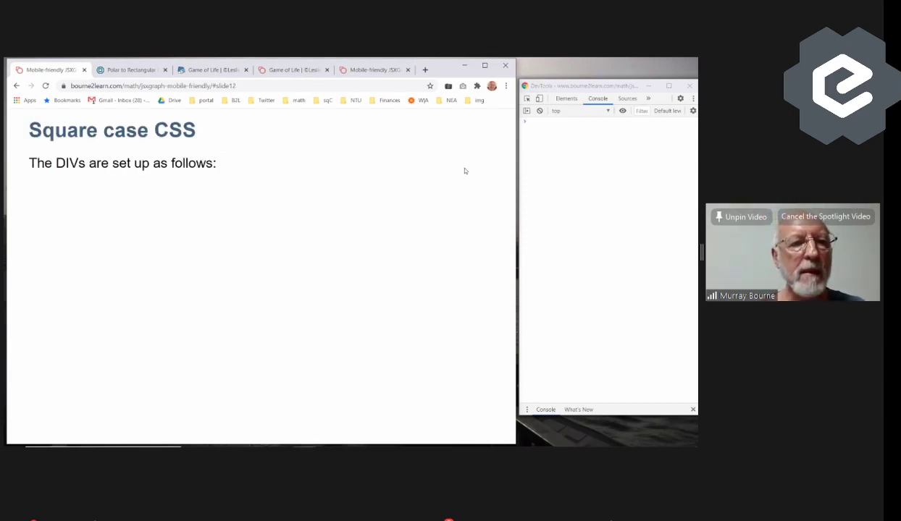
# Reveal the square-case div and CSS code and the vmin note in full screen, then advance to Handling resize
pyautogui.press('Right')
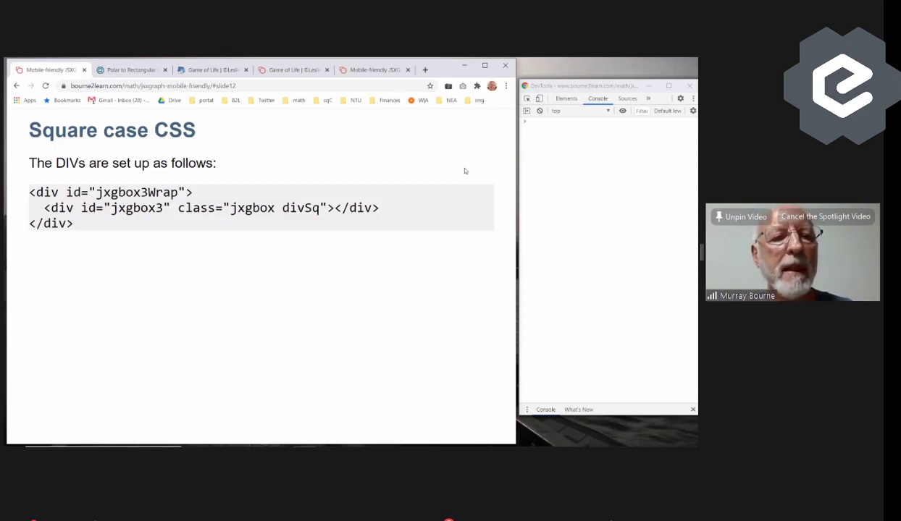
pyautogui.press('Right')
pyautogui.press('Right')
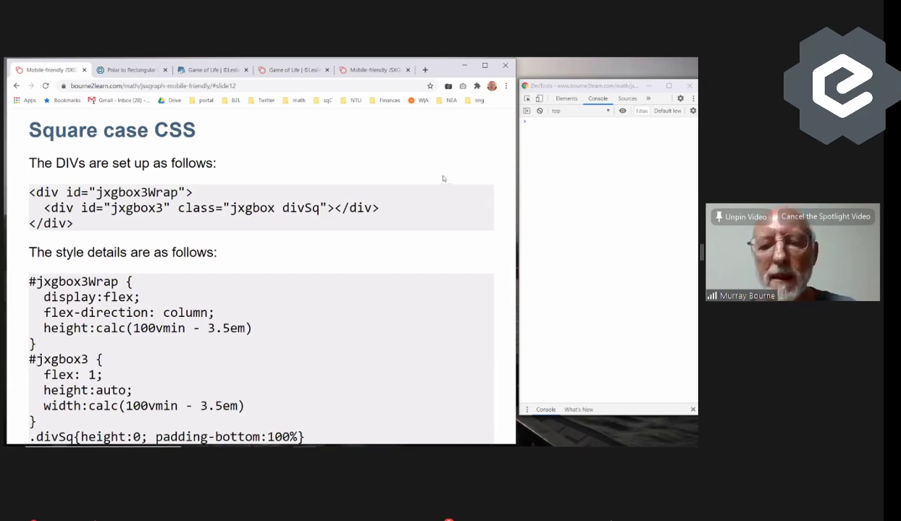
pyautogui.press('F11')
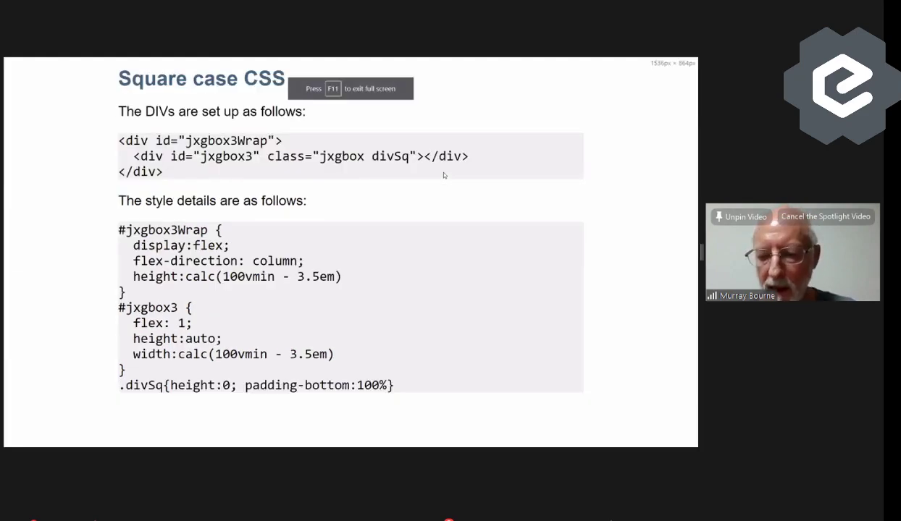
pyautogui.press('Right')
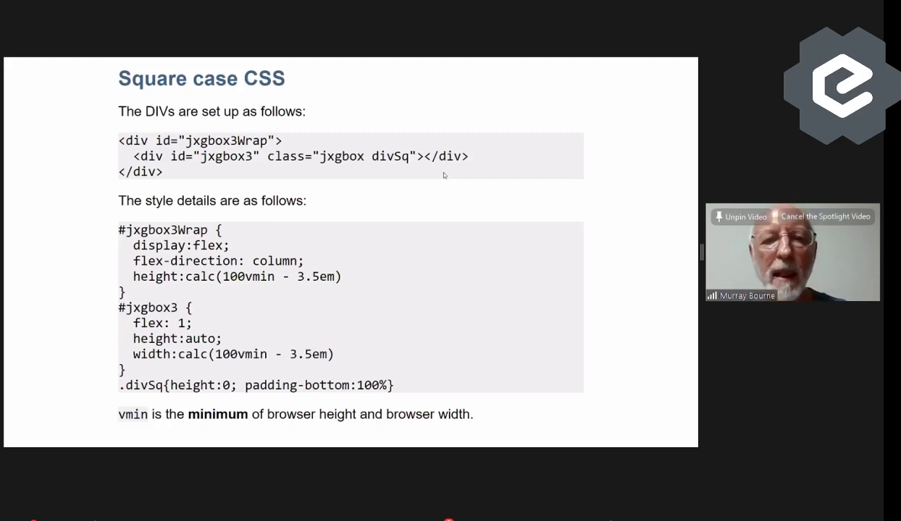
pyautogui.press('Right')
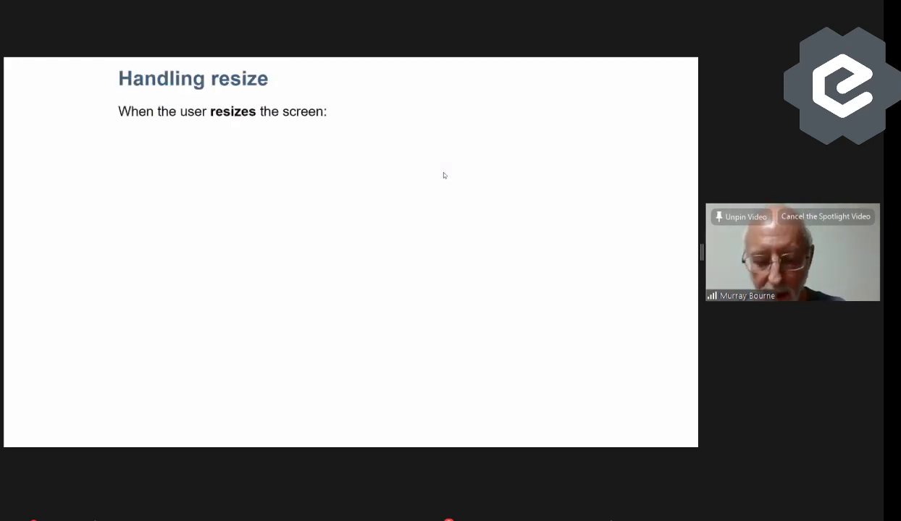
# Reveal the resize event listener bullet on the Handling resize slide
pyautogui.press('Right')
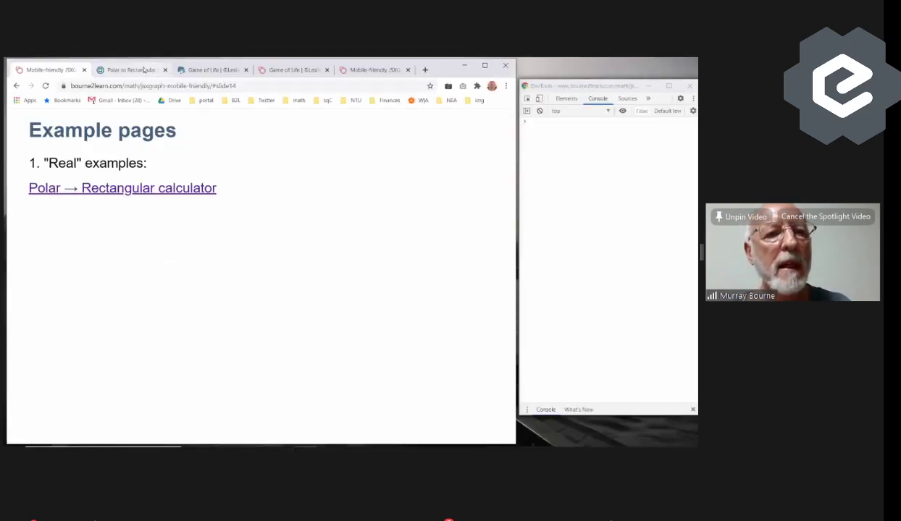
# Switch to the Polar to Rectangular calculator tab, close the bottom advert, and scroll to the graph
pyautogui.click(130, 70)
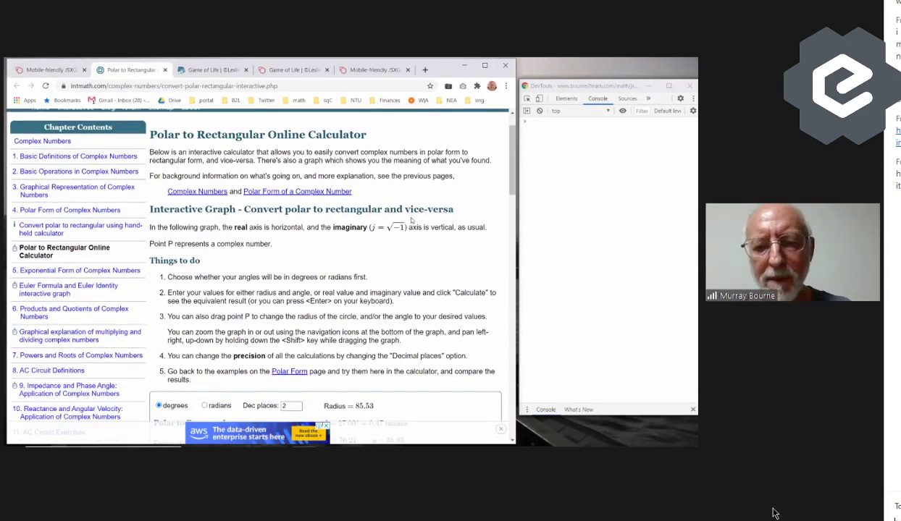
pyautogui.scroll(1, 411, 220)
pyautogui.scroll(-1, 411, 220)
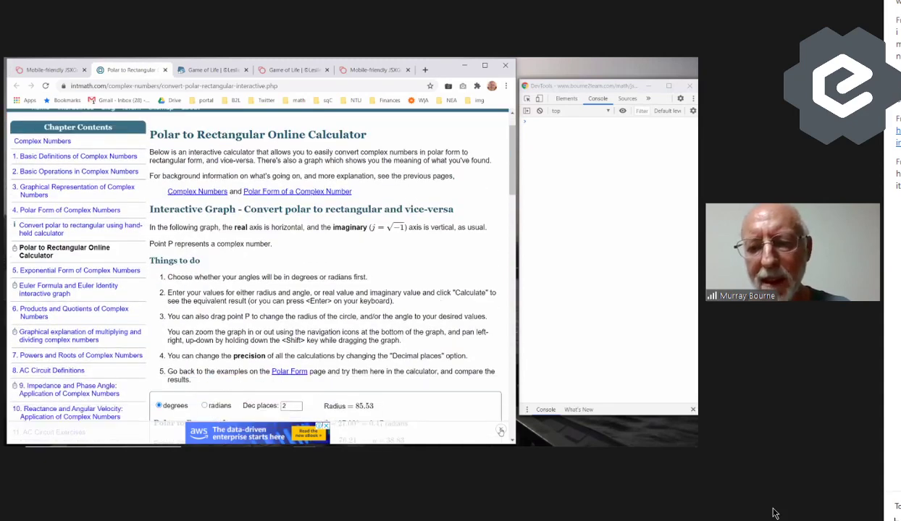
pyautogui.click(500, 425)
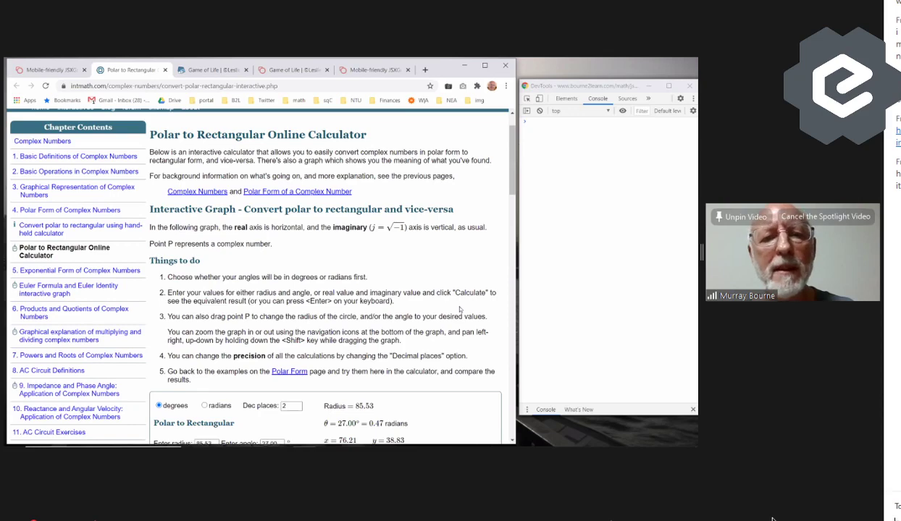
pyautogui.scroll(-5, 459, 309)
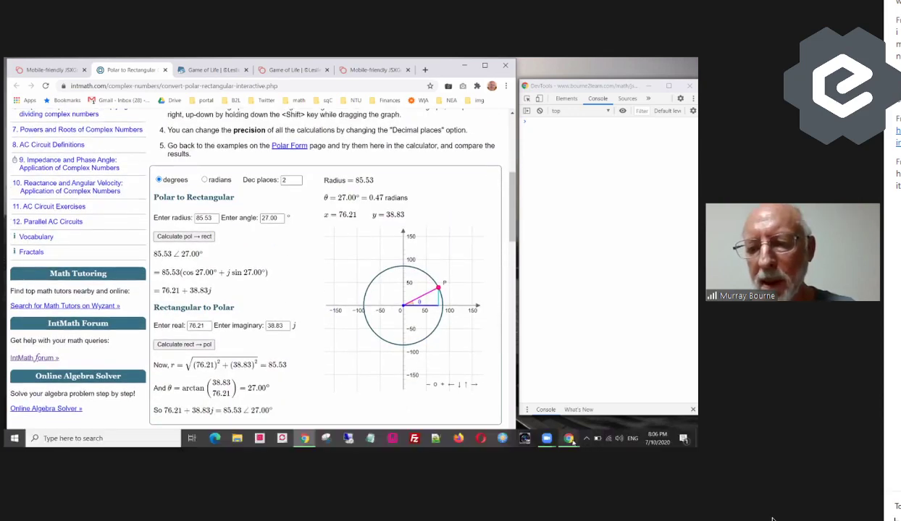
pyautogui.moveTo(568, 437)
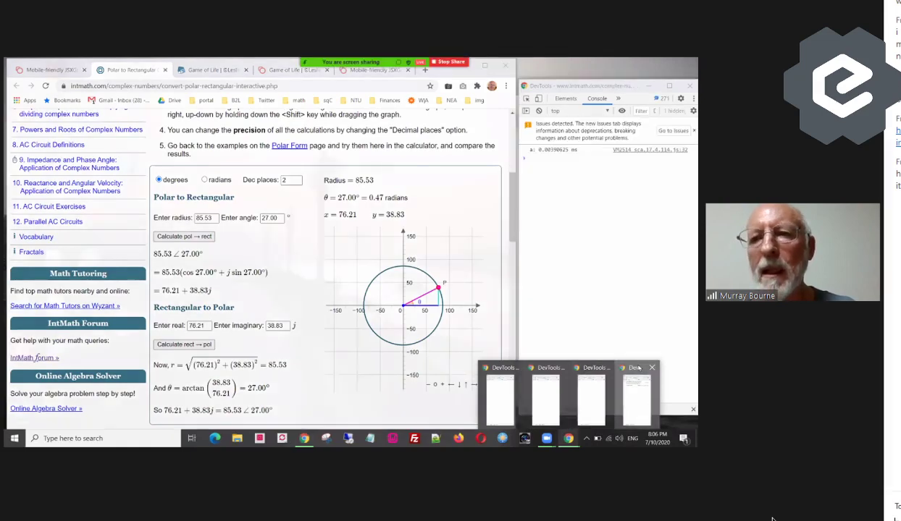
# Turn on Moto G4 phone emulation for the calculator page in DevTools
pyautogui.click(638, 368)
pyautogui.hotkey('ctrl', 'shift', 'm')
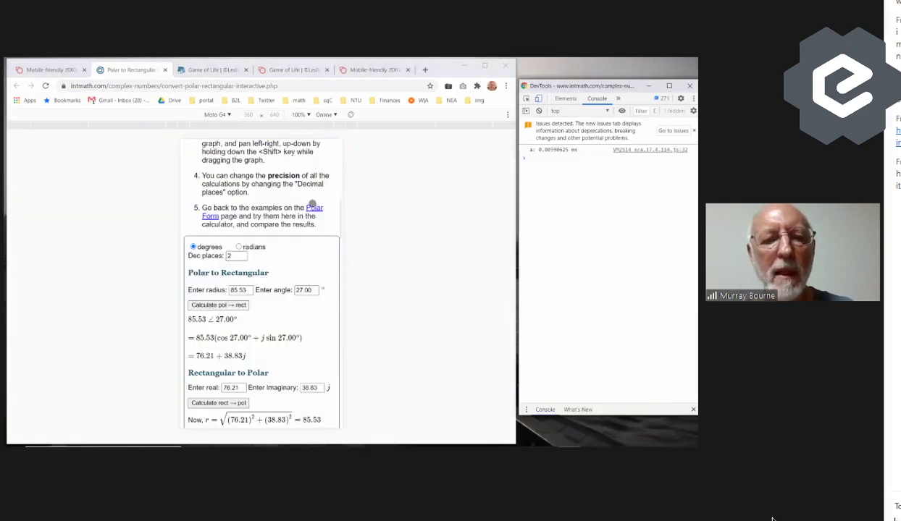
pyautogui.scroll(-1, 312, 203)
pyautogui.scroll(-5, 312, 204)
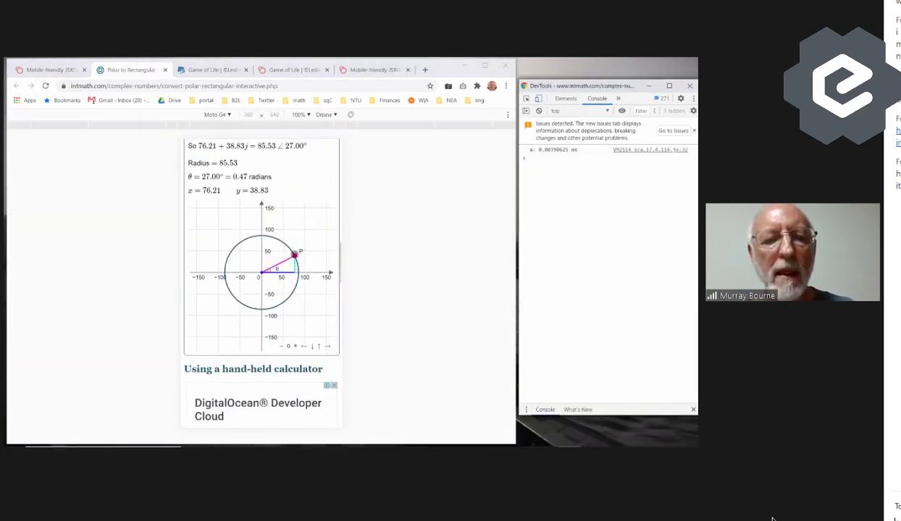
# Drag point P to 131.22∠114.47°, then switch emulation off for desktop width
pyautogui.click(269, 230)
pyautogui.moveTo(269, 230); pyautogui.dragTo(225, 302)
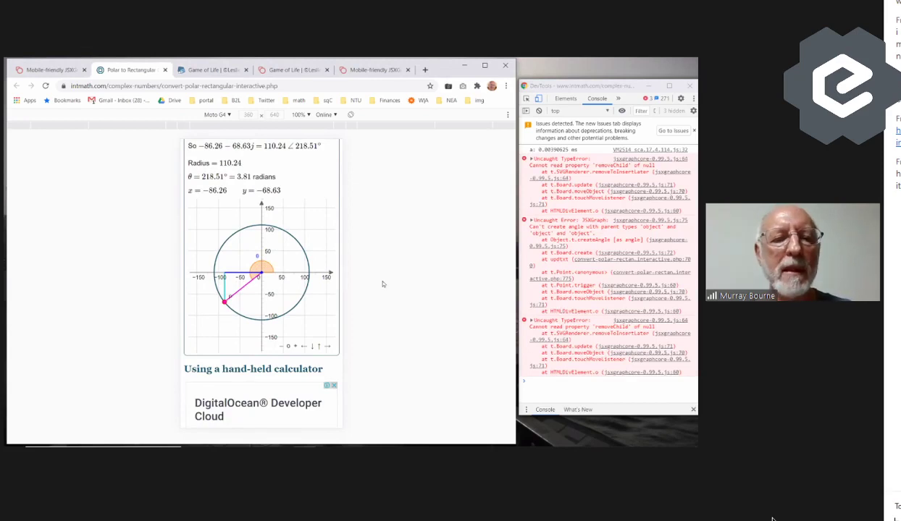
pyautogui.moveTo(222, 299); pyautogui.dragTo(235, 219)
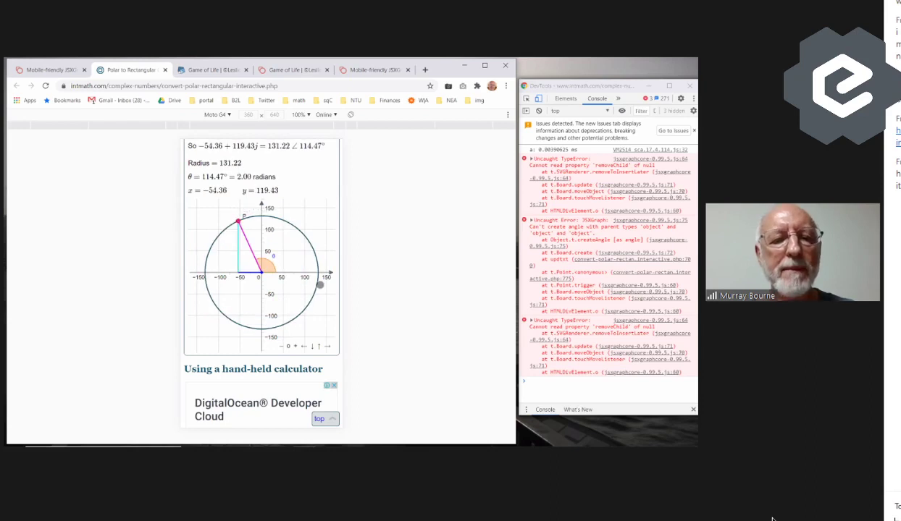
pyautogui.scroll(5, 319, 285)
pyautogui.scroll(1, 319, 284)
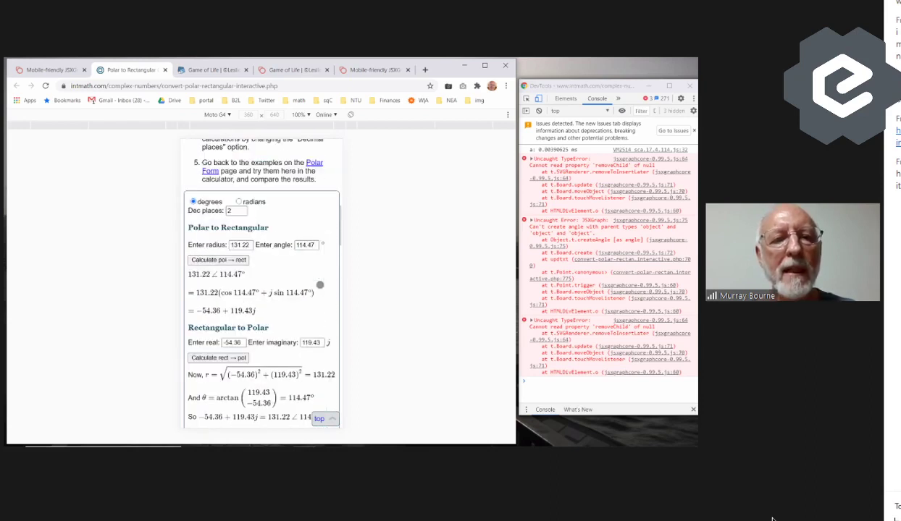
pyautogui.scroll(-1, 319, 285)
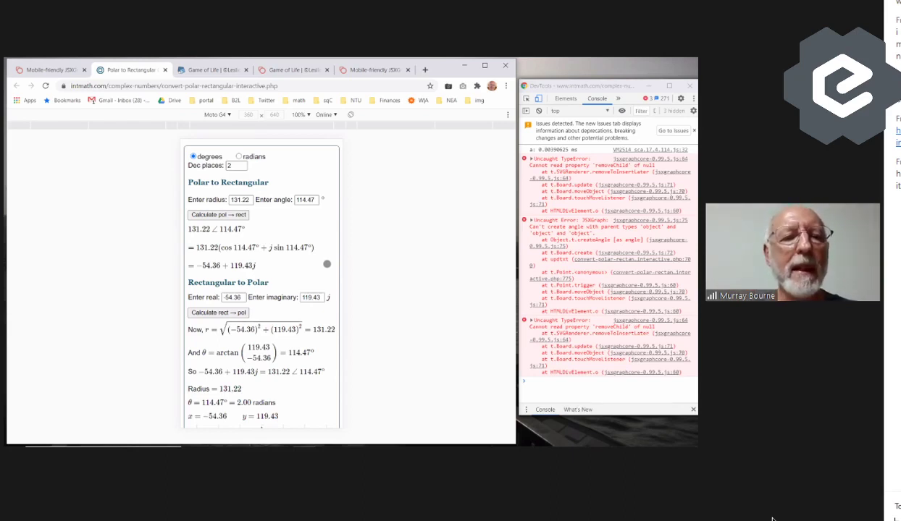
pyautogui.click(526, 99)
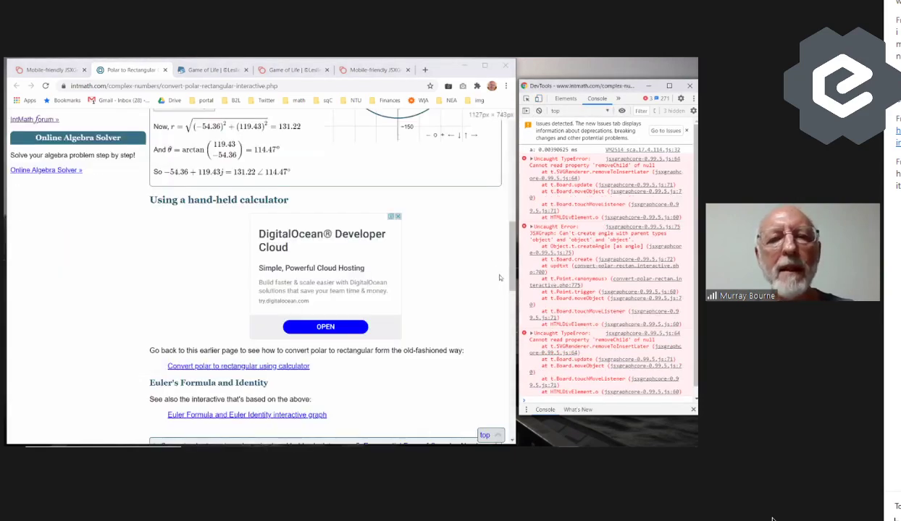
# Convert radius 20 at angle 50° to rectangular form in the calculator
pyautogui.scroll(3, 512, 257)
pyautogui.click(511, 257)
pyautogui.scroll(2, 492, 257)
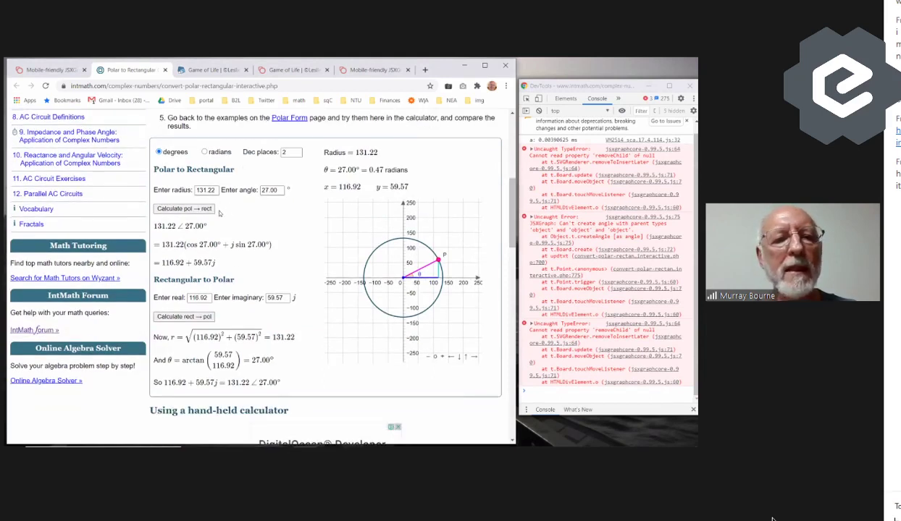
pyautogui.doubleClick(204, 190)
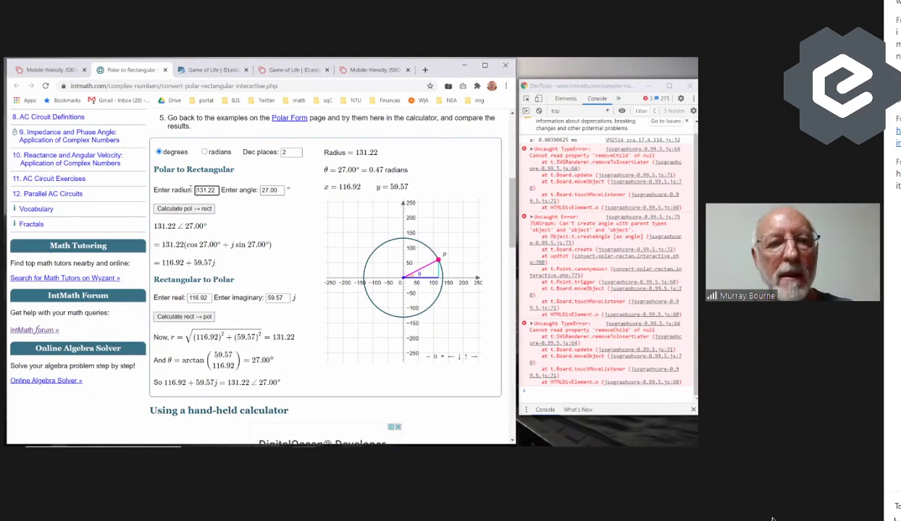
pyautogui.moveTo(211, 190); pyautogui.dragTo(185, 185)
pyautogui.write('20')
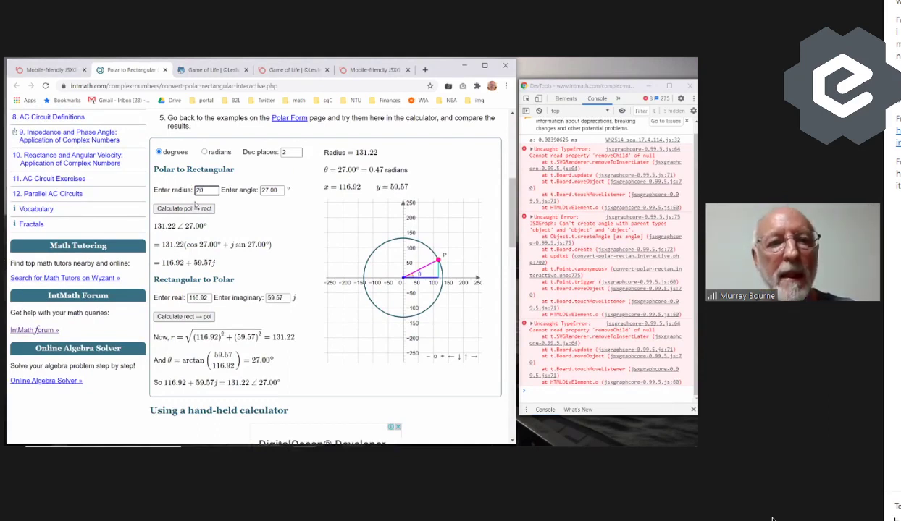
pyautogui.moveTo(276, 191); pyautogui.dragTo(254, 189)
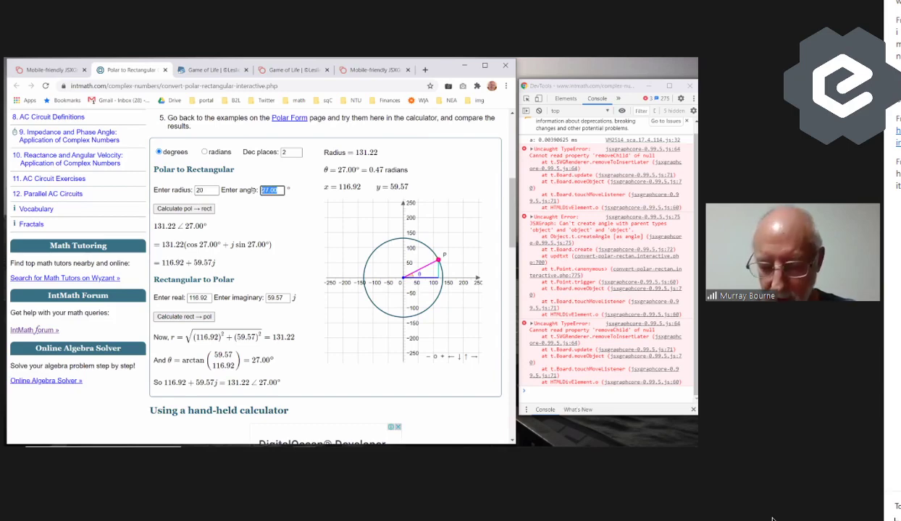
pyautogui.write('50')
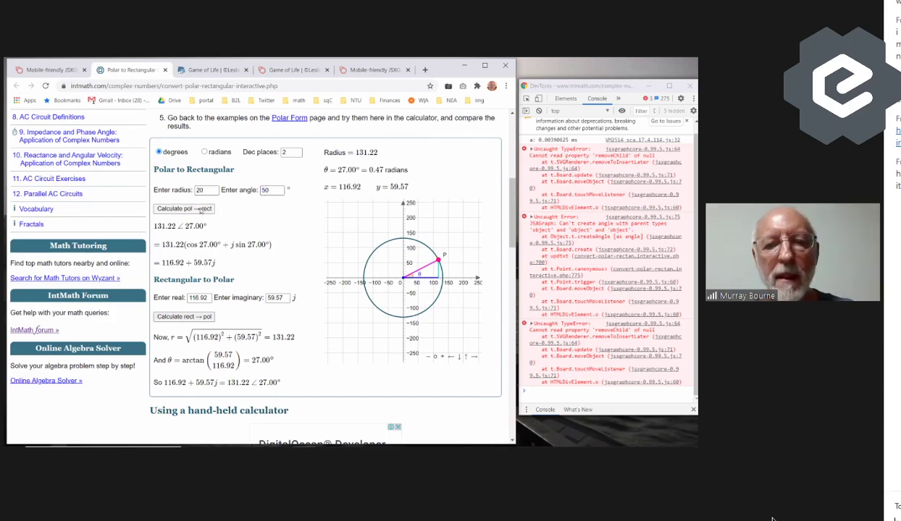
pyautogui.click(198, 209)
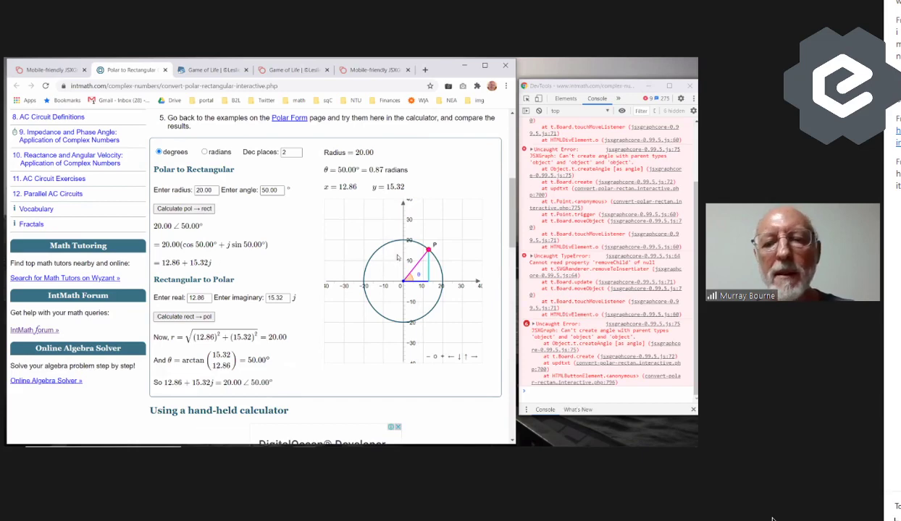
# Drag point P around the circle to 166.40° and 306.41°, then return to the Example pages slide
pyautogui.moveTo(431, 250)
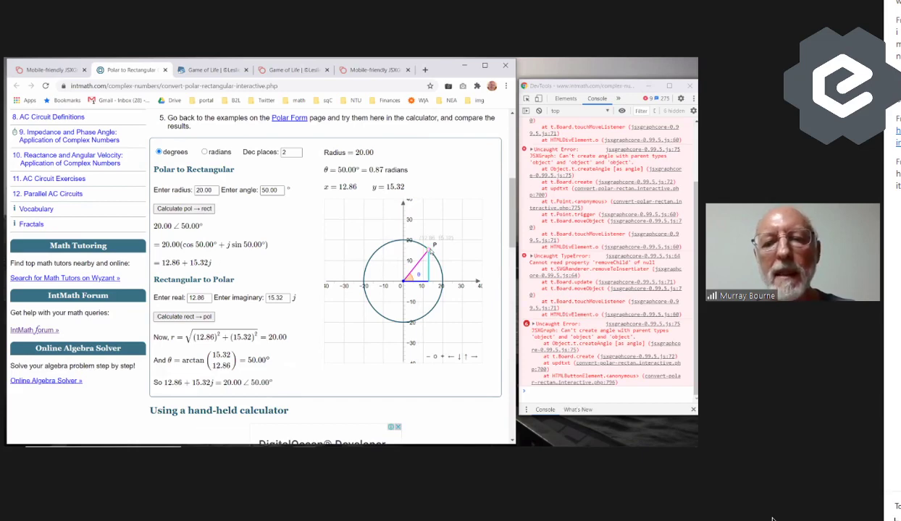
pyautogui.moveTo(431, 251); pyautogui.dragTo(360, 270)
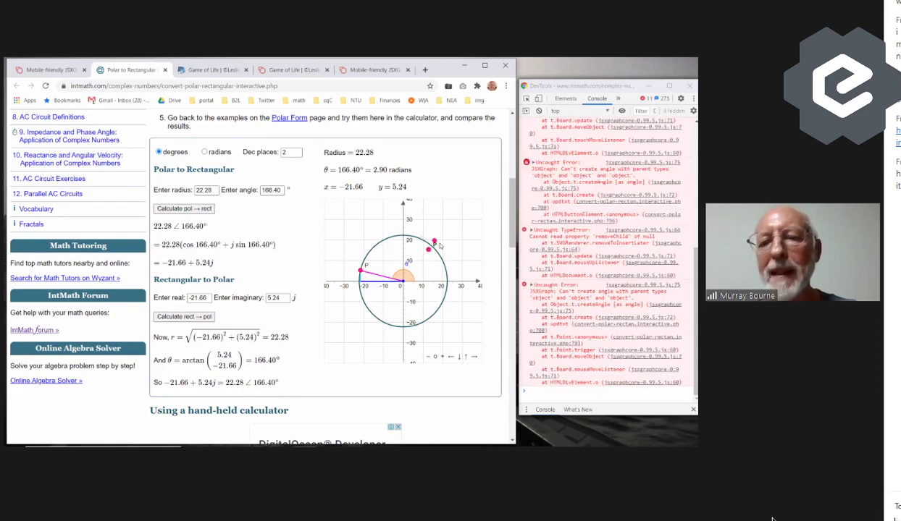
pyautogui.moveTo(360, 271)
pyautogui.moveTo(361, 271); pyautogui.dragTo(433, 323)
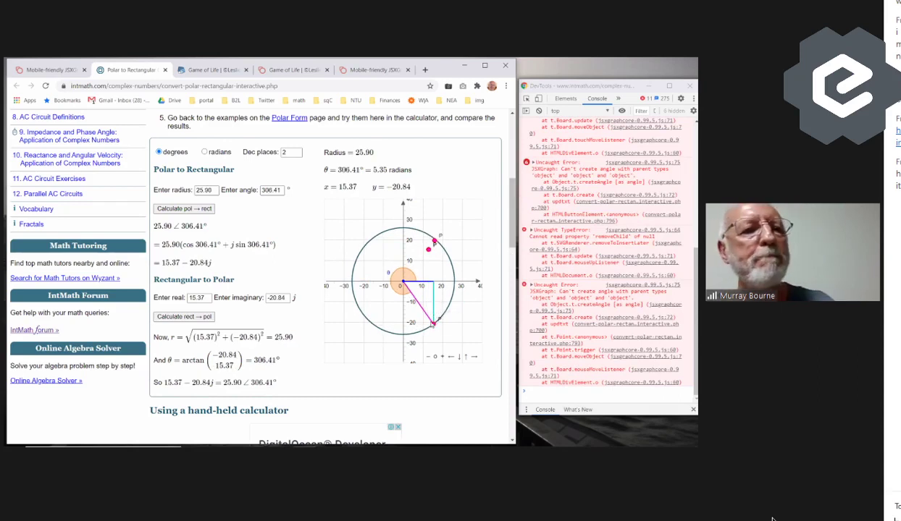
pyautogui.click(47, 70)
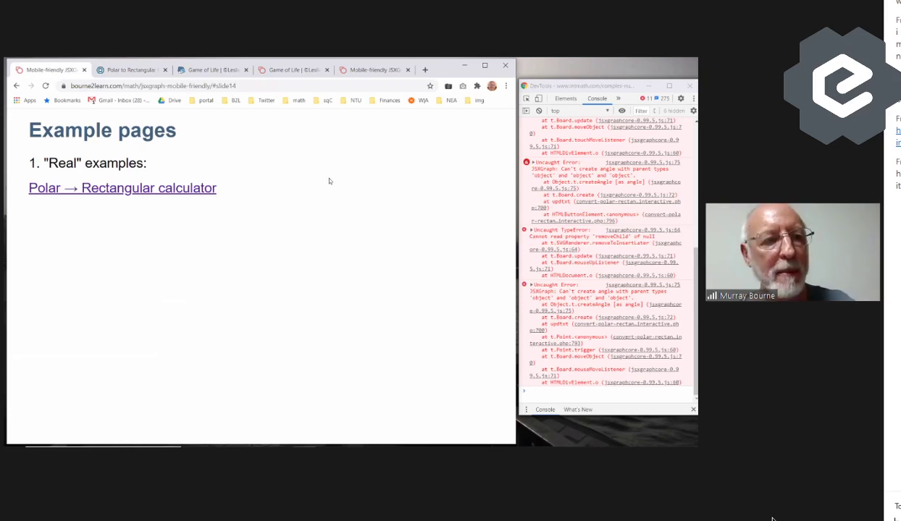
# Reveal the Game of Life item, then view playgameoflife.live and the bourne2learn cellular automaton page
pyautogui.press('Right')
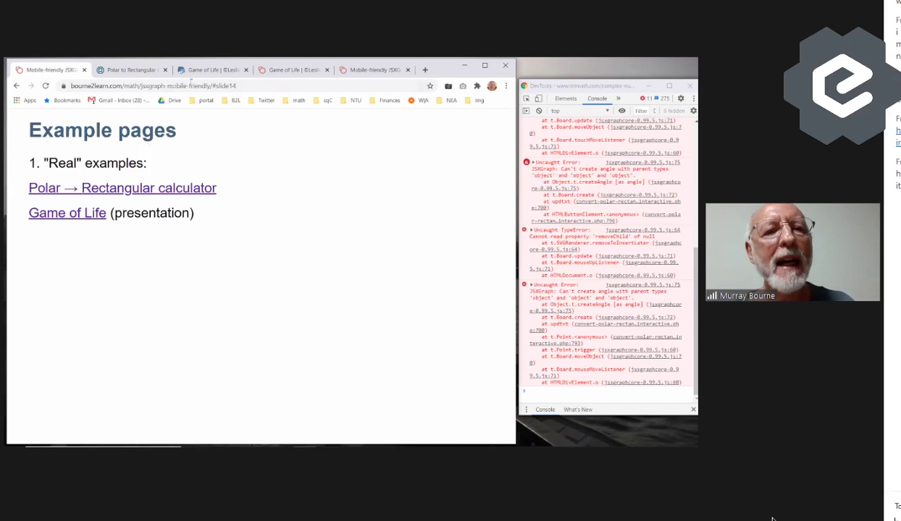
pyautogui.click(205, 75)
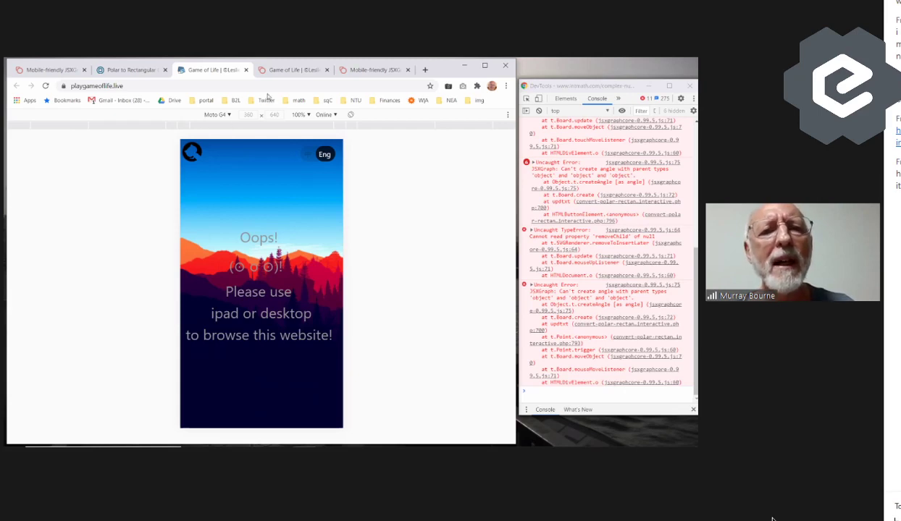
pyautogui.click(289, 69)
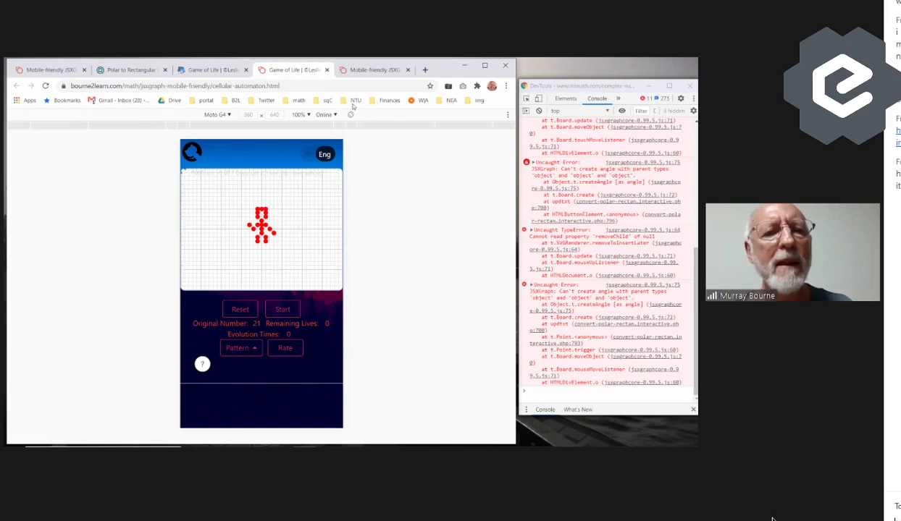
# Run Game of Life in a 617 px responsive viewport, then reveal the next Example pages items
pyautogui.click(214, 115)
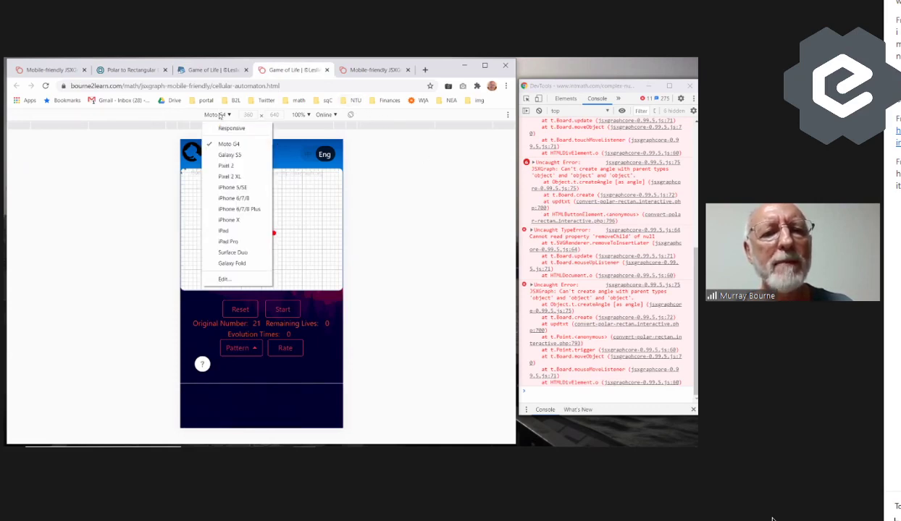
pyautogui.click(215, 127)
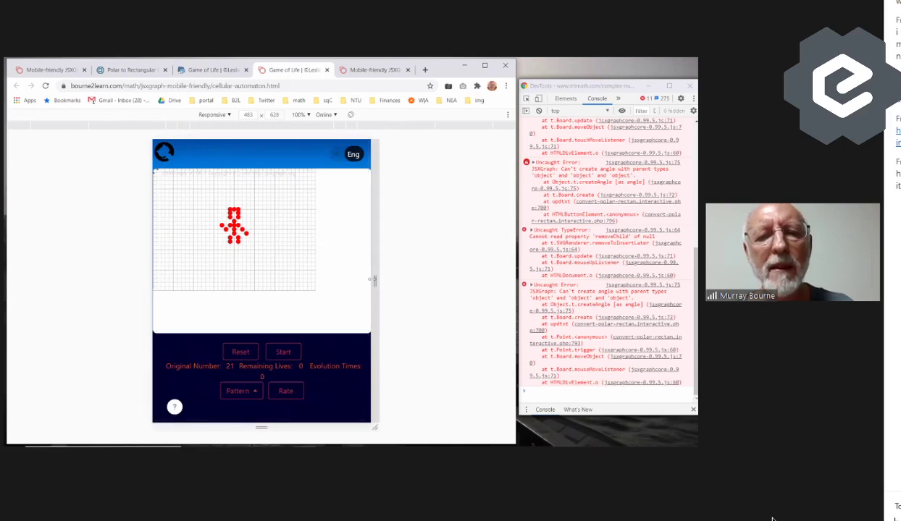
pyautogui.moveTo(375, 280); pyautogui.dragTo(405, 280)
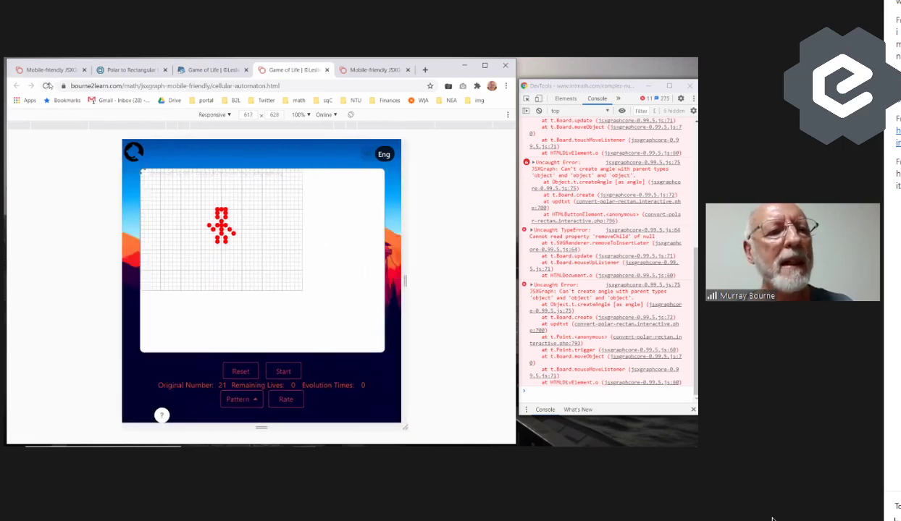
pyautogui.click(46, 85)
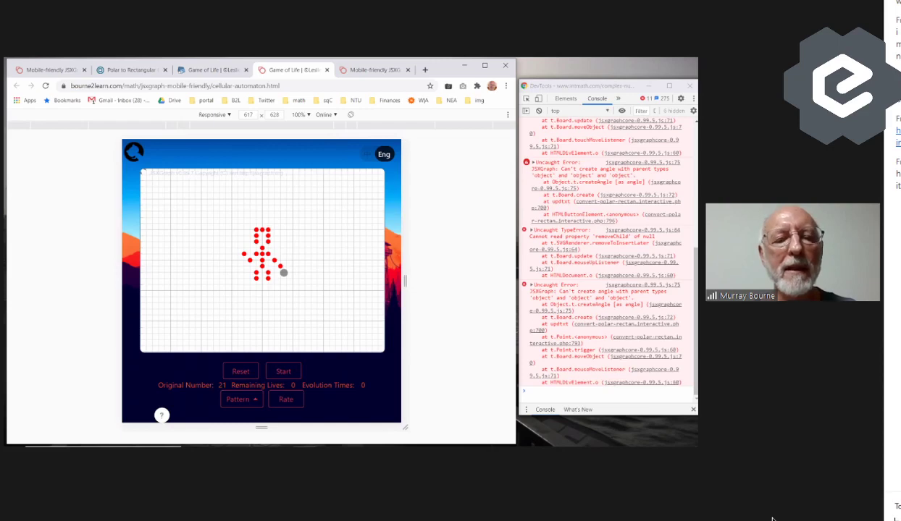
pyautogui.click(283, 371)
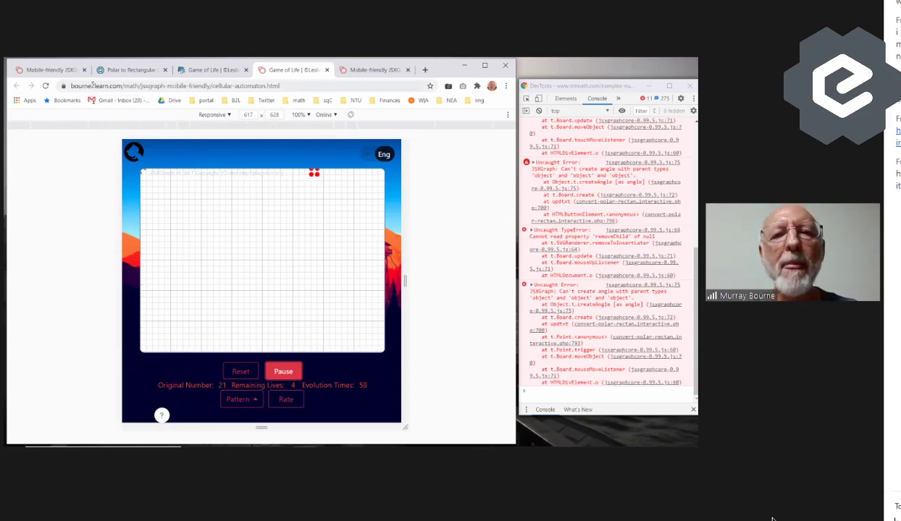
pyautogui.click(52, 70)
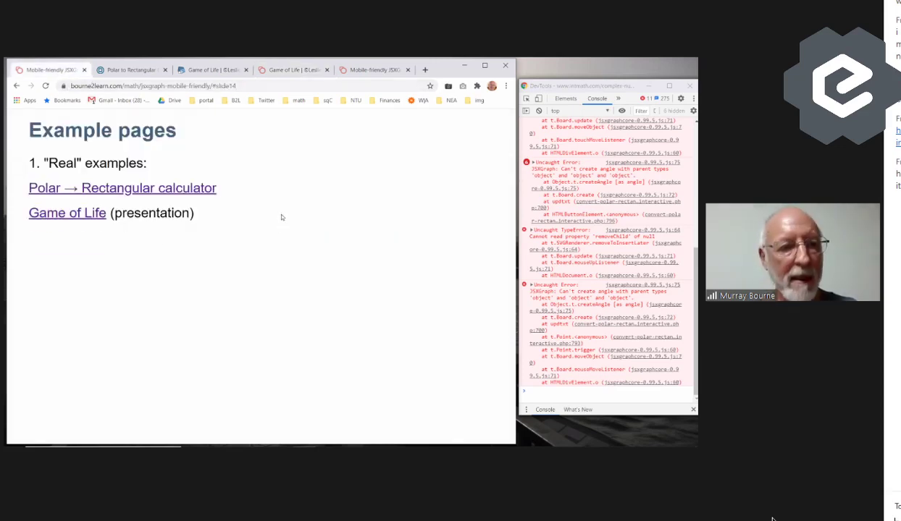
pyautogui.press('Right')
pyautogui.press('Right')
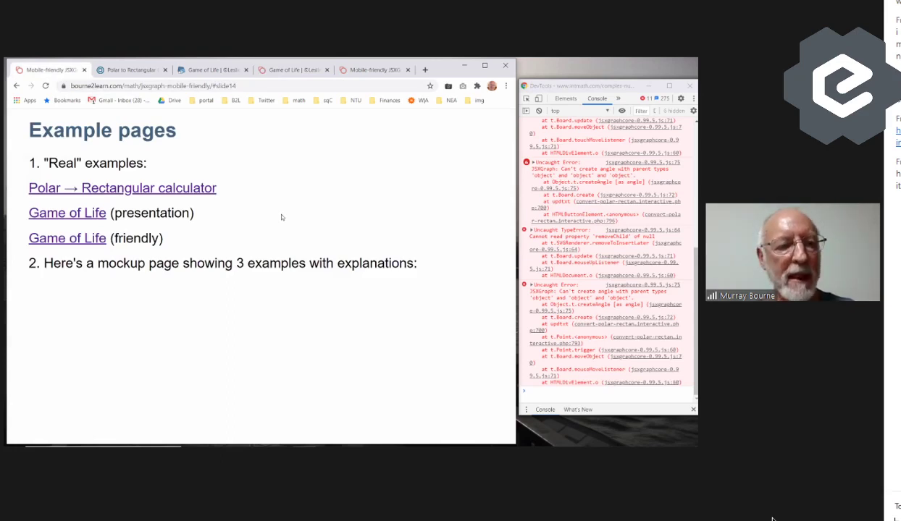
# Reveal the JSXGraph Examples link and scroll through the mobile-friendly examples page
pyautogui.press('Right')
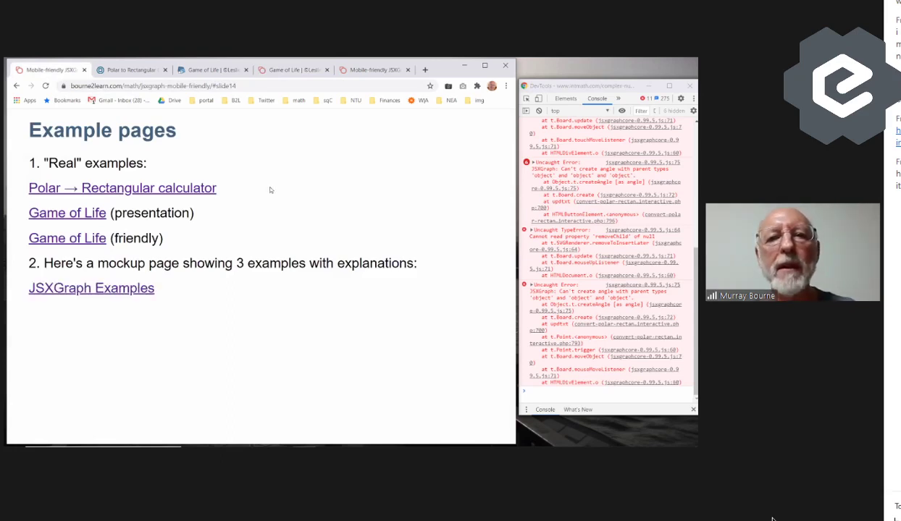
pyautogui.click(373, 70)
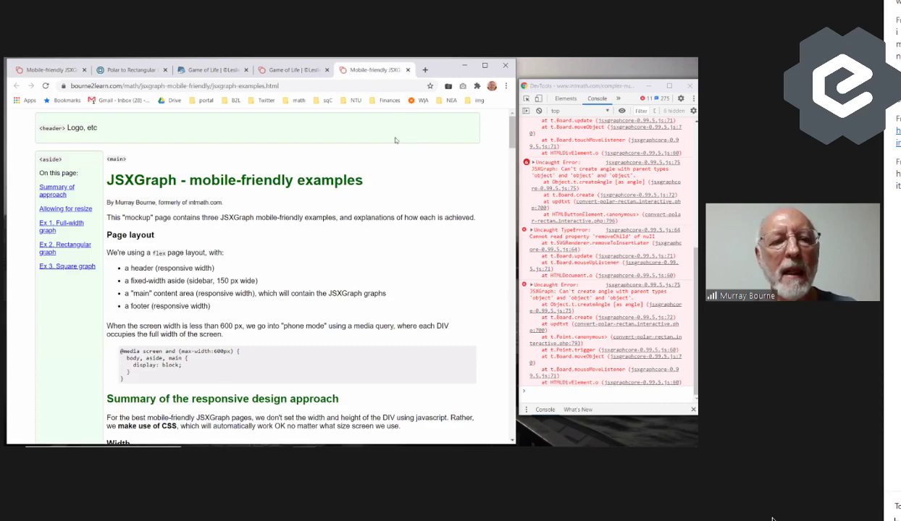
pyautogui.scroll(-3, 394, 174)
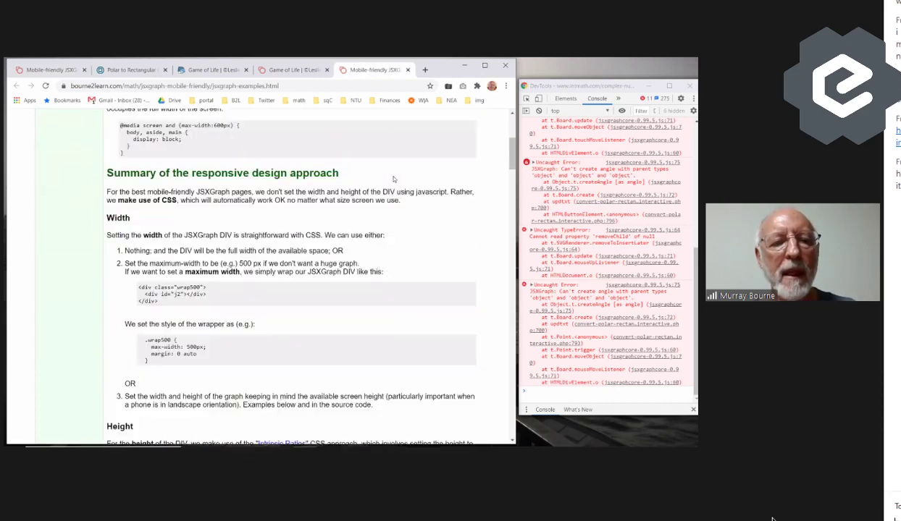
pyautogui.scroll(-6, 393, 179)
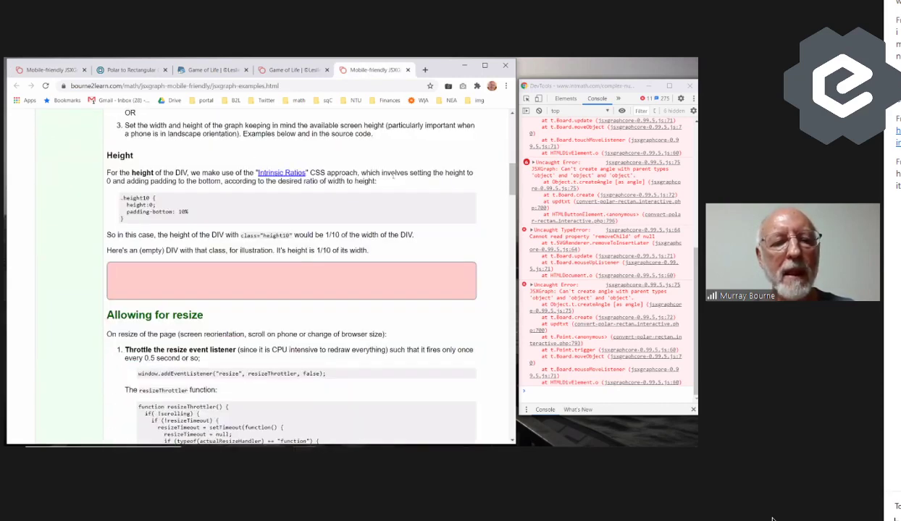
pyautogui.scroll(-8, 393, 186)
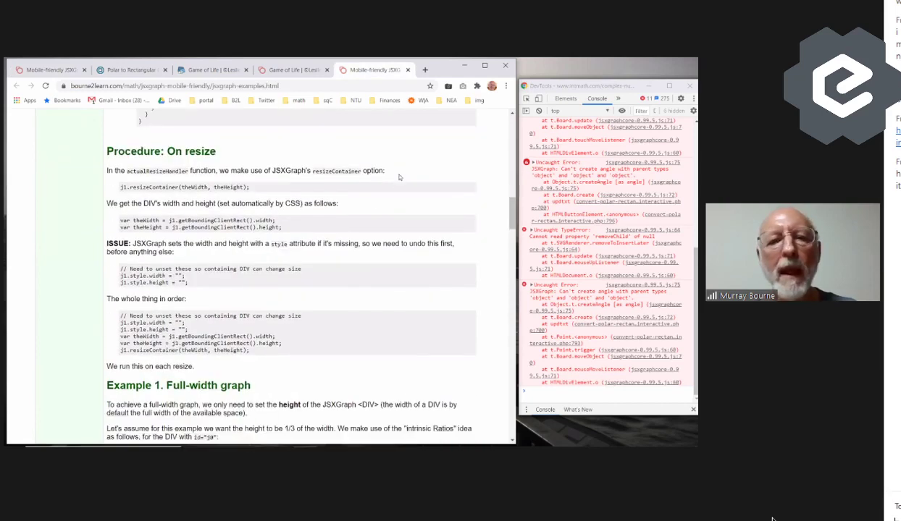
# Emulate an iPhone 5/SE on the examples page and drag the sine-wave frequency slider
pyautogui.rightClick(380, 158)
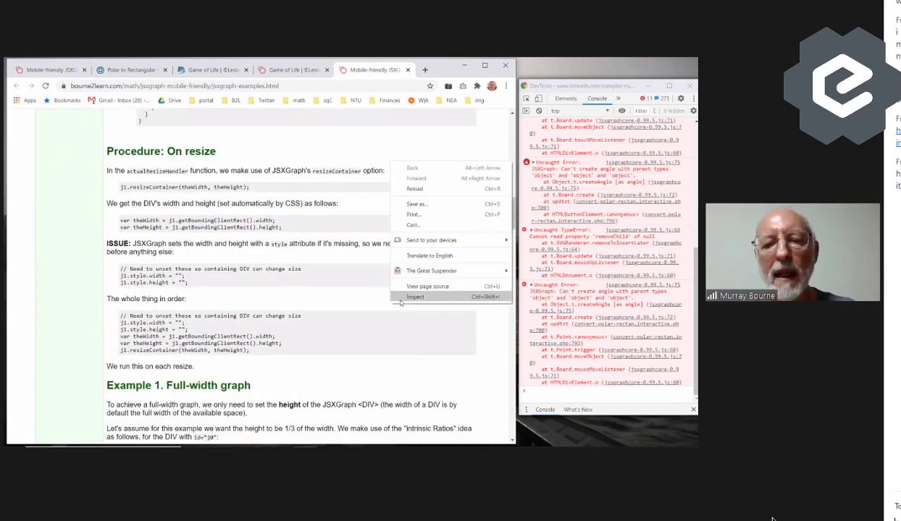
pyautogui.press('Escape')
pyautogui.hotkey('ctrl', 'shift', 'i')
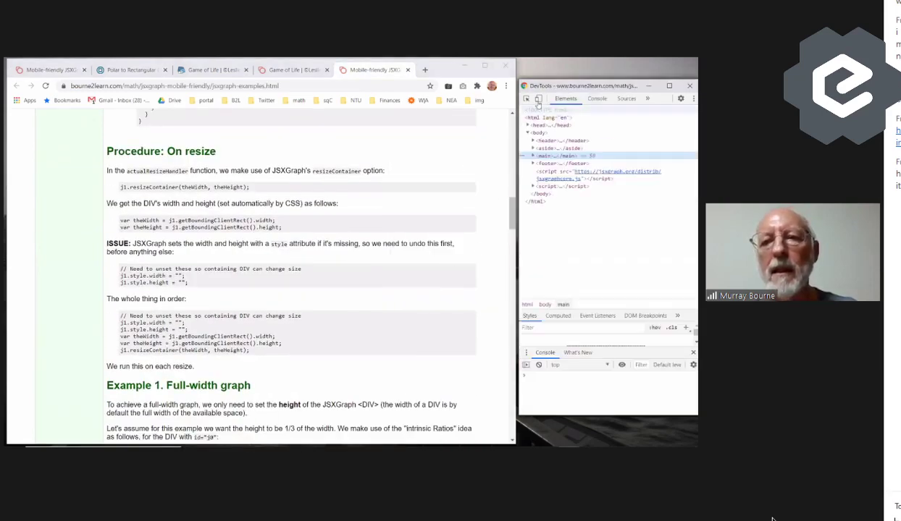
pyautogui.hotkey('ctrl', 'shift', 'm')
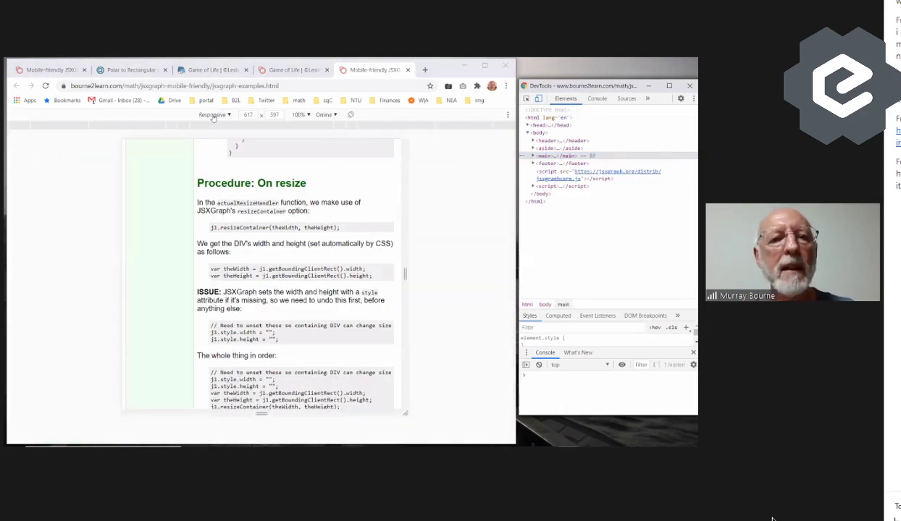
pyautogui.click(212, 115)
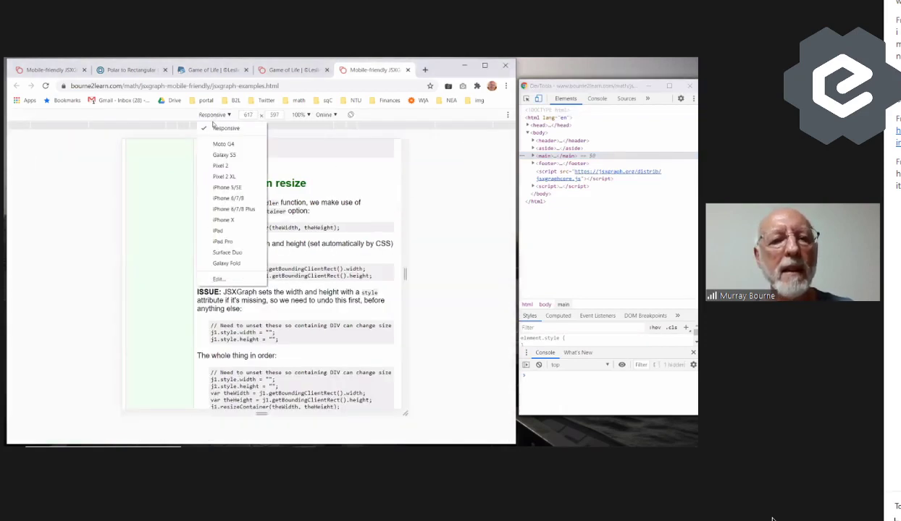
pyautogui.click(225, 187)
pyautogui.scroll(-8, 260, 213)
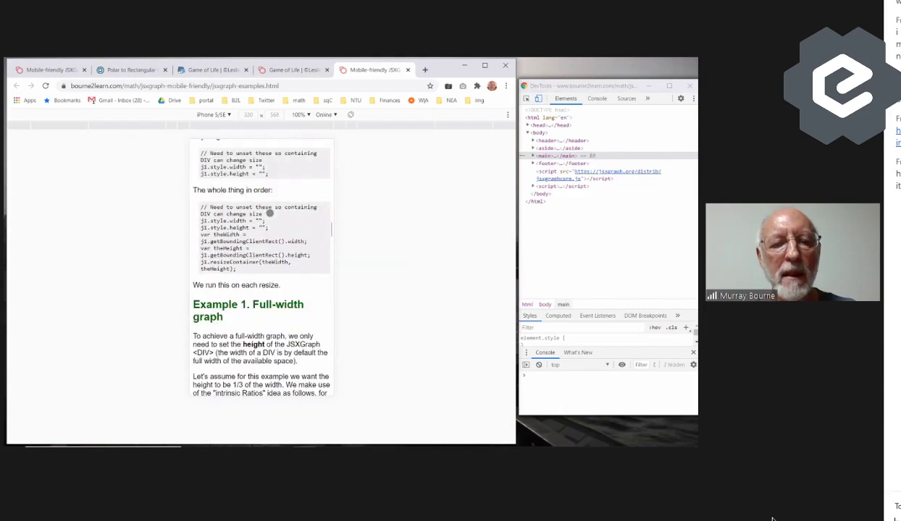
pyautogui.scroll(-3, 269, 212)
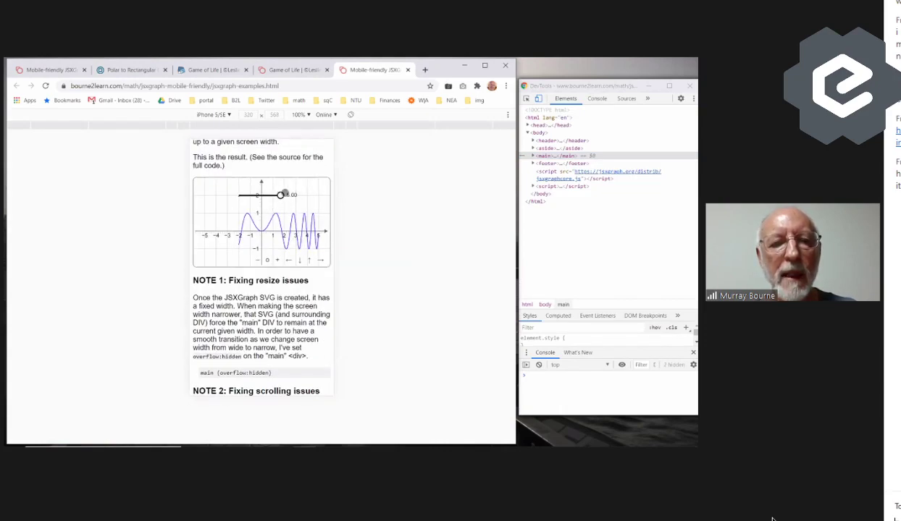
pyautogui.moveTo(282, 194); pyautogui.dragTo(233, 194)
# Scroll the emulated page past NOTE 2's URL-bar screenshots to the isScrolling detection code
pyautogui.scroll(-3, 273, 281)
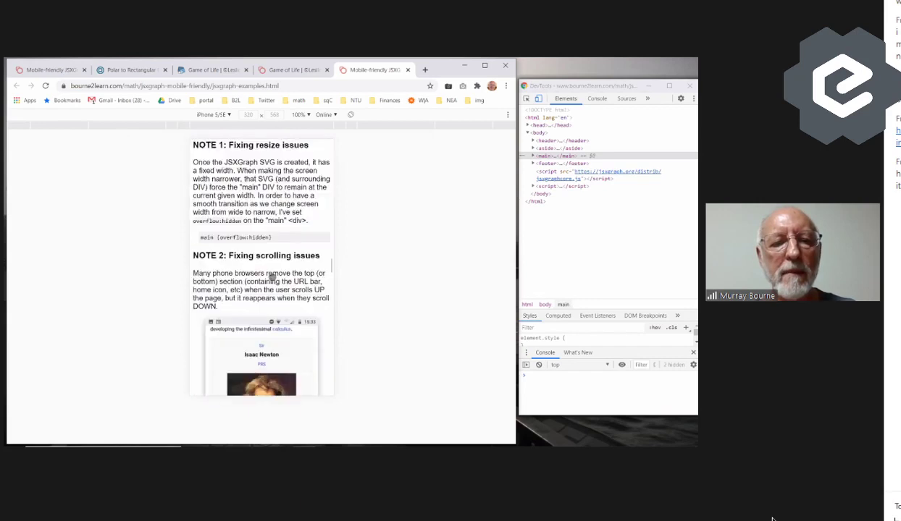
pyautogui.scroll(-1, 272, 275)
pyautogui.scroll(-1, 271, 273)
pyautogui.scroll(1, 272, 271)
pyautogui.scroll(-1, 273, 268)
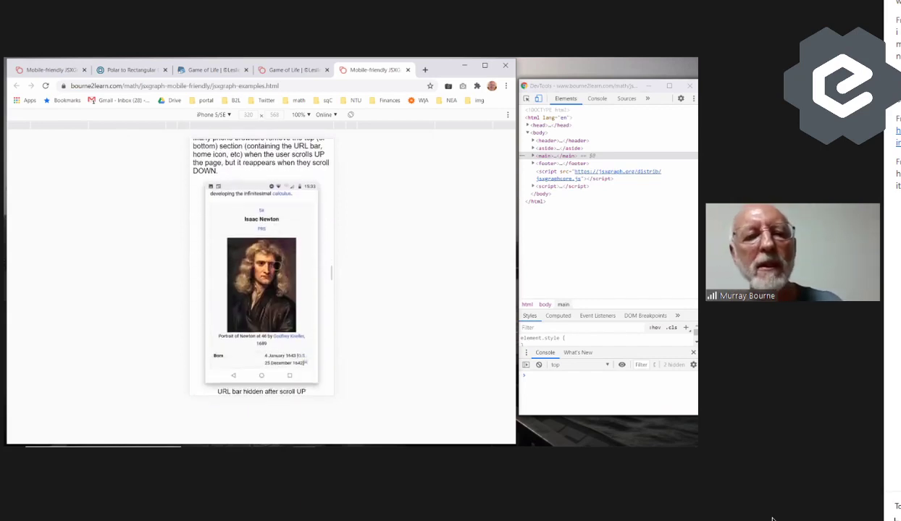
pyautogui.scroll(-1, 277, 266)
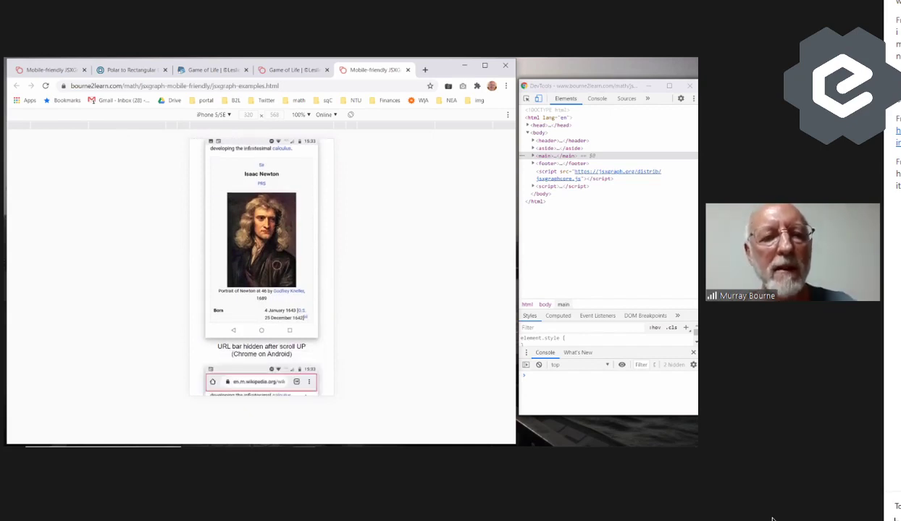
pyautogui.scroll(1, 276, 265)
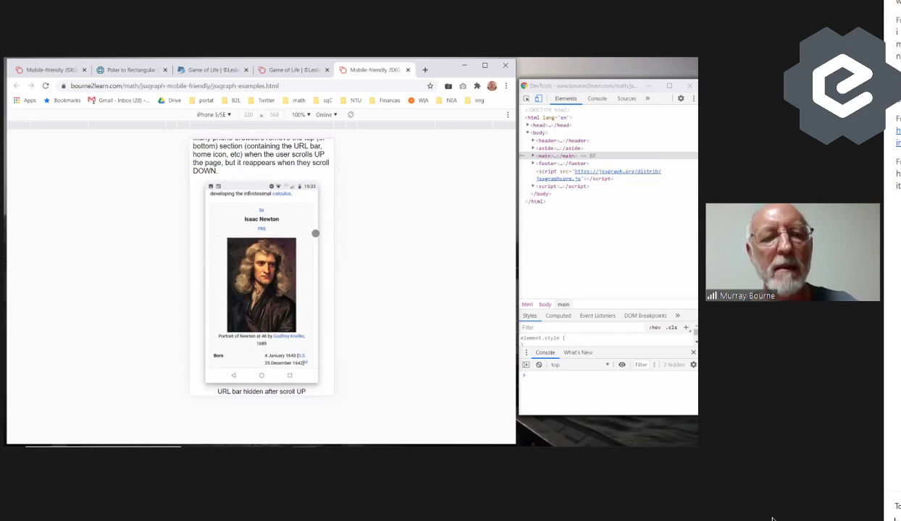
pyautogui.scroll(-5, 315, 233)
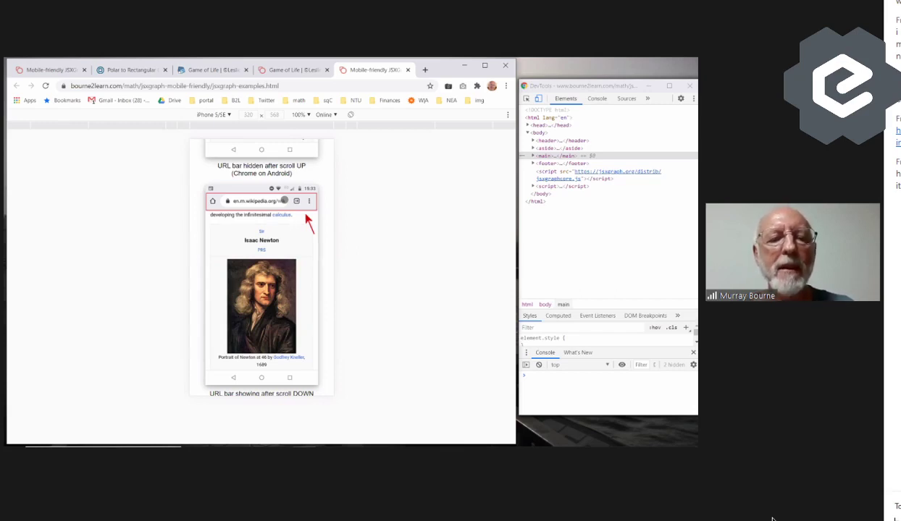
pyautogui.scroll(-3, 300, 250)
pyautogui.scroll(-1, 310, 257)
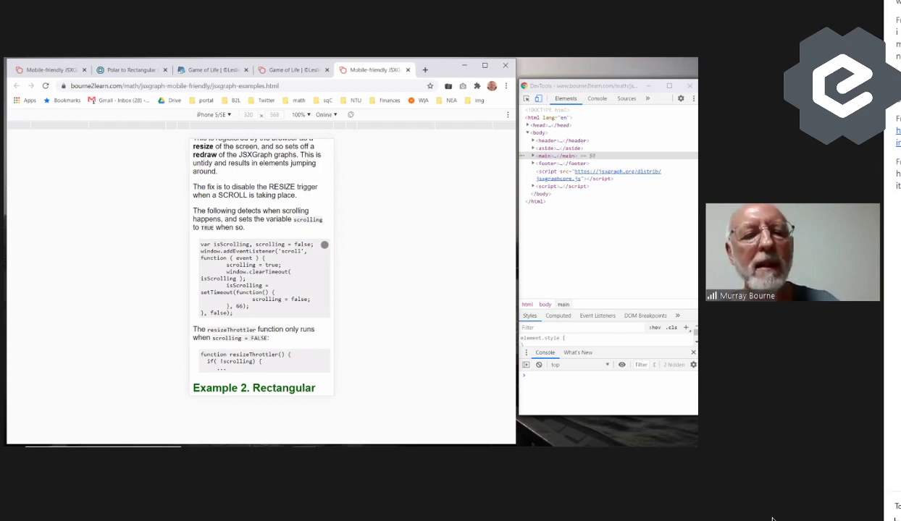
# Drag Example 2's slider left and right until the moving label reads 'The value of a is 0.60'
pyautogui.scroll(-5, 325, 244)
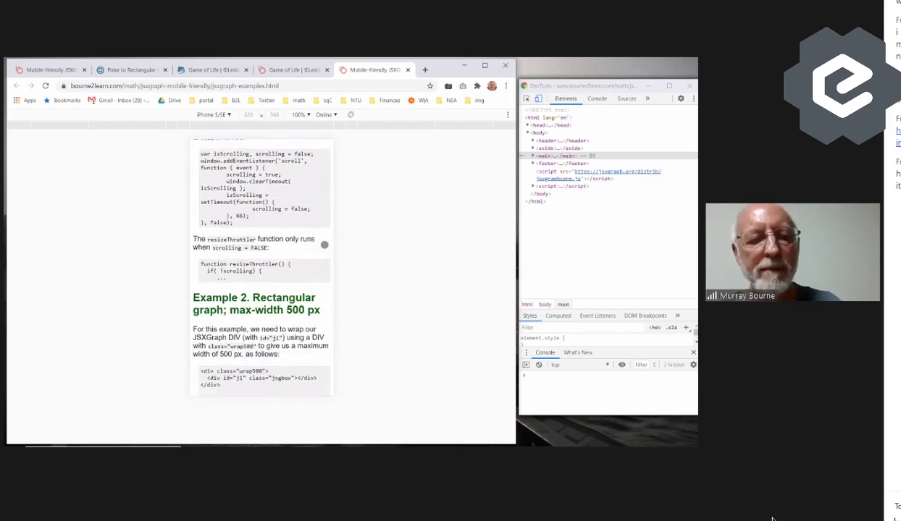
pyautogui.scroll(-12, 324, 245)
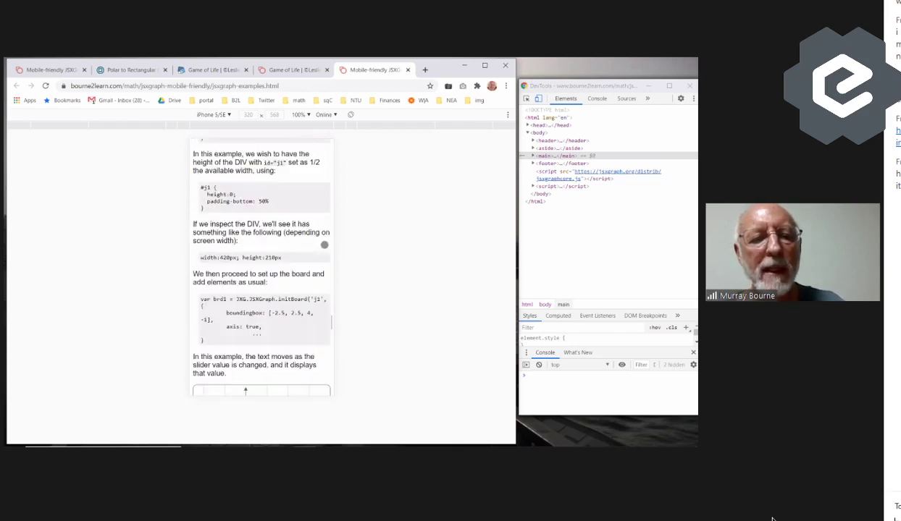
pyautogui.scroll(-2, 324, 245)
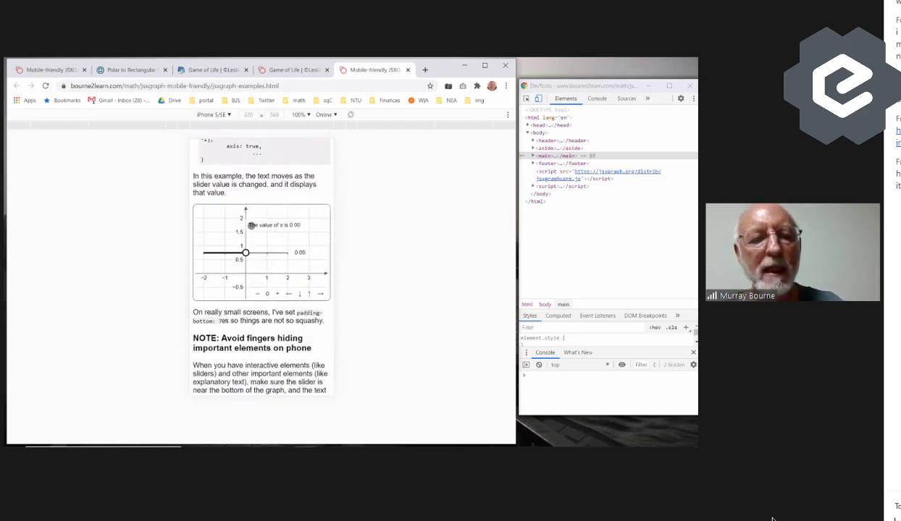
pyautogui.moveTo(246, 252); pyautogui.dragTo(225, 251)
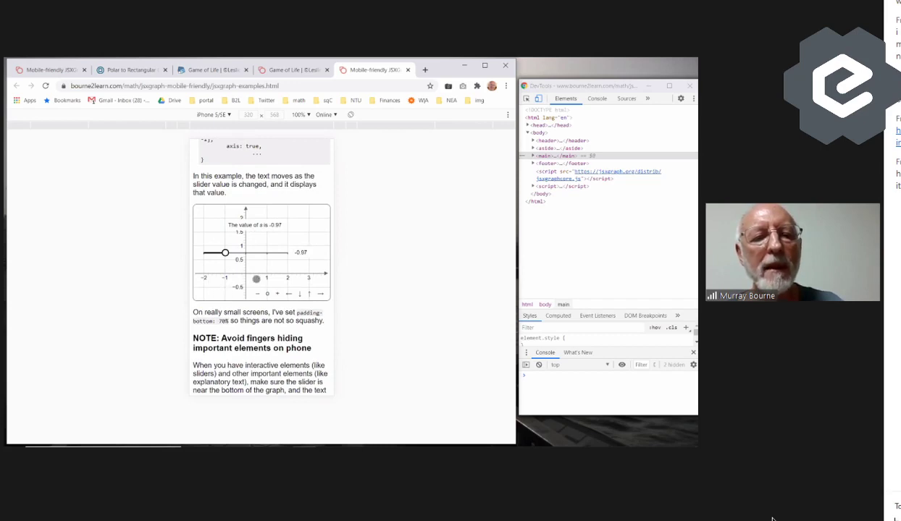
pyautogui.moveTo(237, 252); pyautogui.dragTo(259, 252)
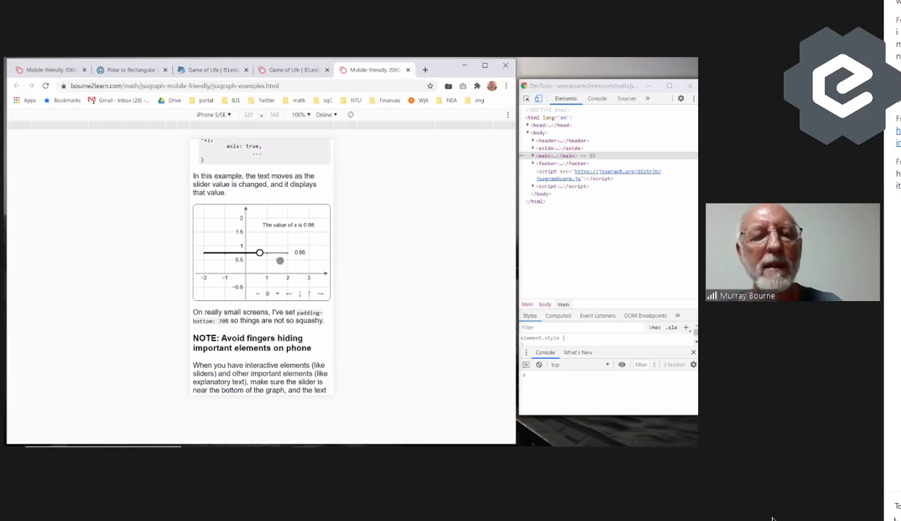
pyautogui.moveTo(259, 252)
pyautogui.mouseDown()
pyautogui.moveTo(269, 252)
pyautogui.moveTo(216, 252)
pyautogui.moveTo(258, 253)
pyautogui.mouseUp()
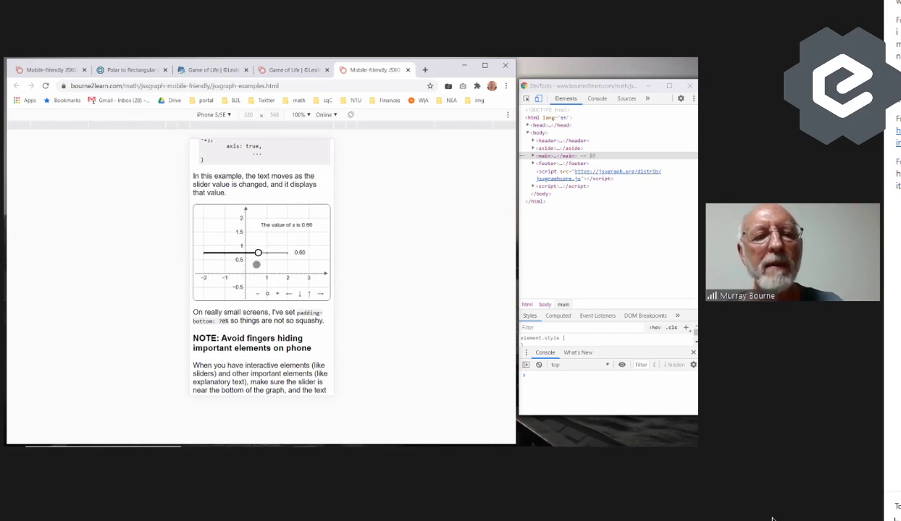
# Scroll past the finger image and Example 3 text to the square graph above Concluding remarks
pyautogui.scroll(-3, 257, 264)
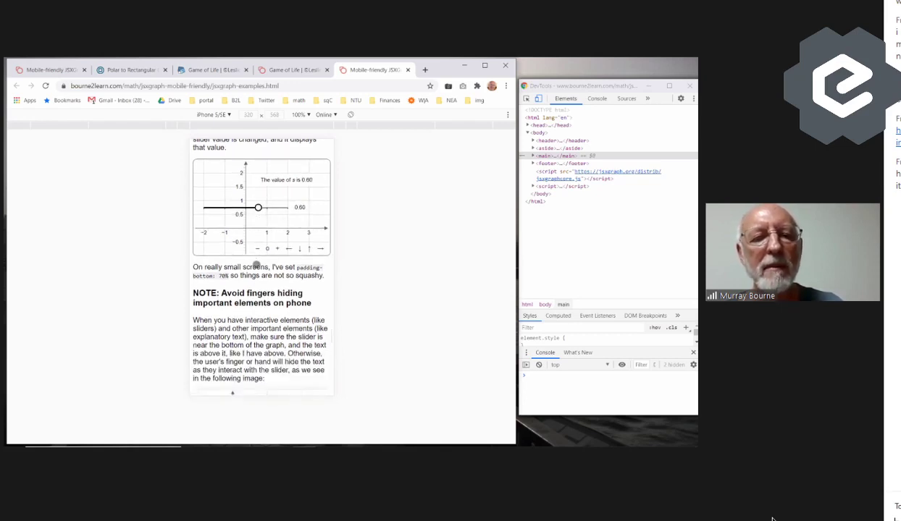
pyautogui.scroll(2, 257, 264)
pyautogui.scroll(-5, 256, 265)
pyautogui.scroll(-2, 257, 265)
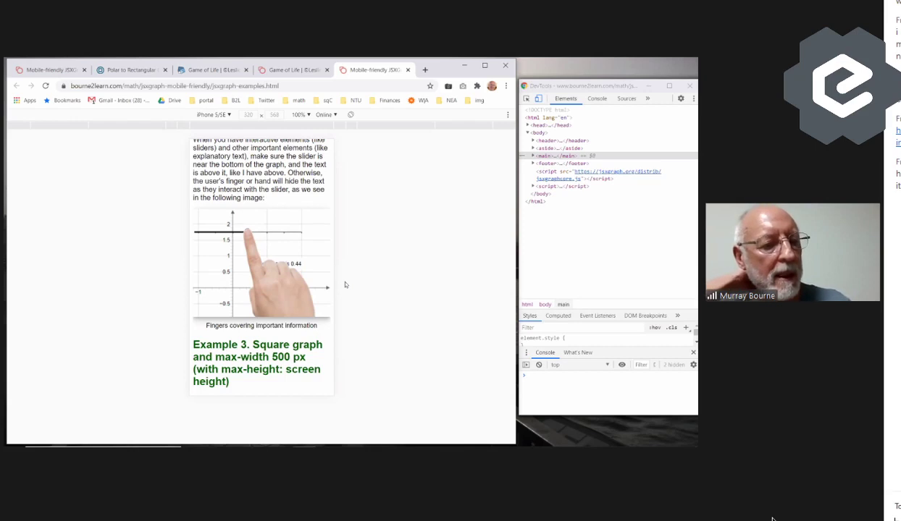
pyautogui.scroll(-2, 307, 268)
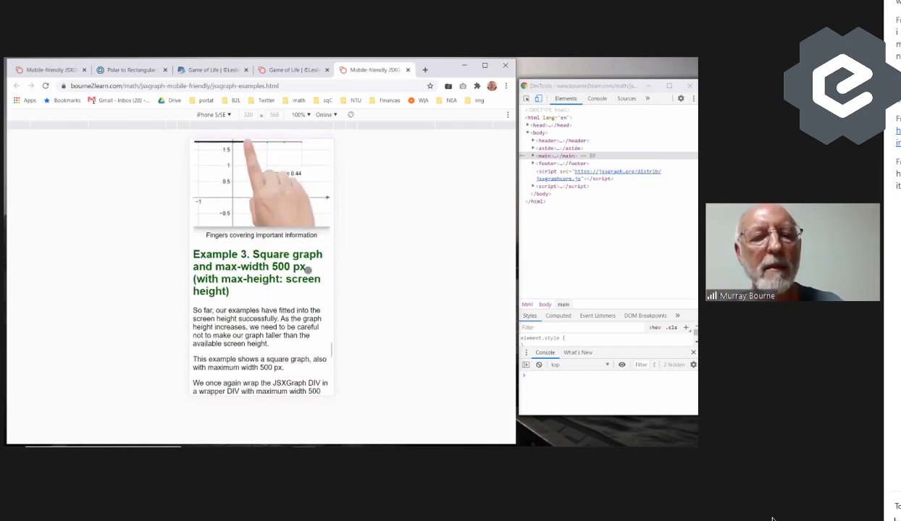
pyautogui.scroll(-1, 308, 268)
pyautogui.scroll(-1, 308, 268)
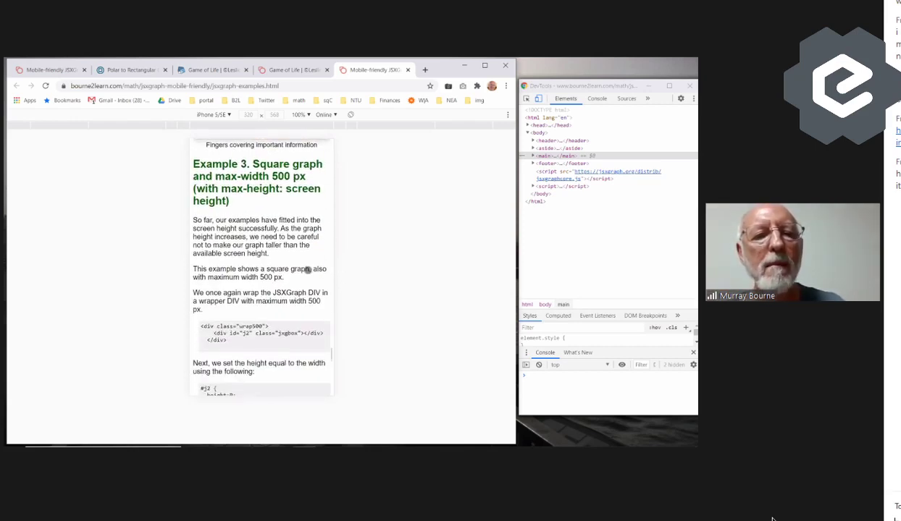
pyautogui.scroll(-15, 307, 270)
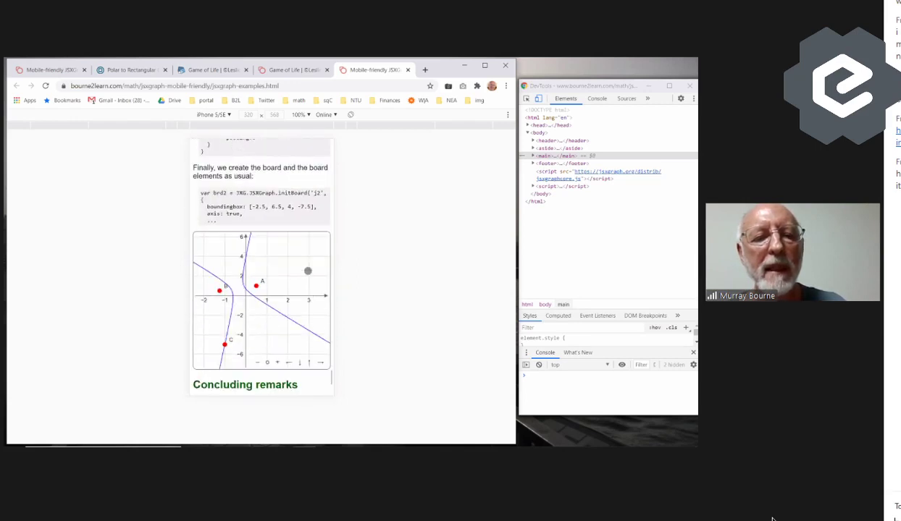
# Drag A down, B up-right and C slightly, then go back to the slideshow's Example pages slide
pyautogui.scroll(2, 308, 272)
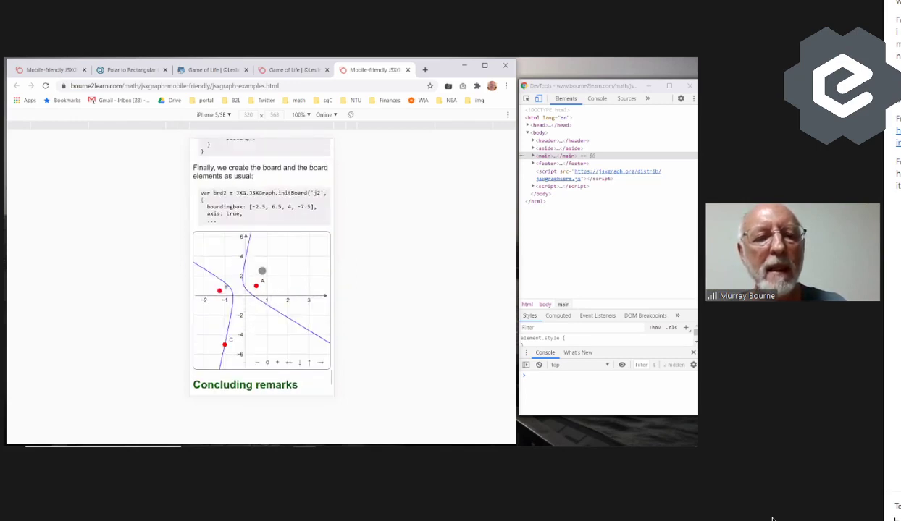
pyautogui.moveTo(255, 283); pyautogui.dragTo(262, 329)
pyautogui.moveTo(218, 290); pyautogui.dragTo(274, 257)
pyautogui.moveTo(223, 344)
pyautogui.mouseDown()
pyautogui.moveTo(218, 310)
pyautogui.moveTo(230, 341)
pyautogui.mouseUp()
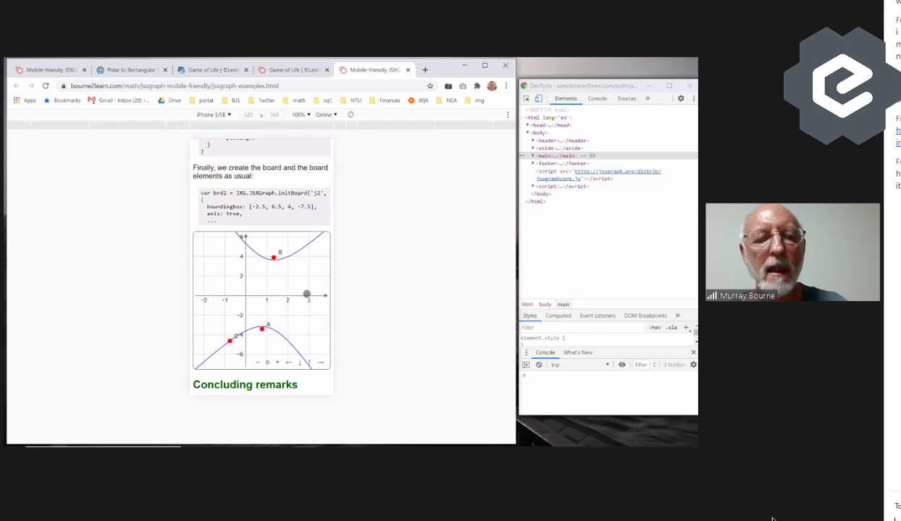
pyautogui.scroll(-3, 302, 287)
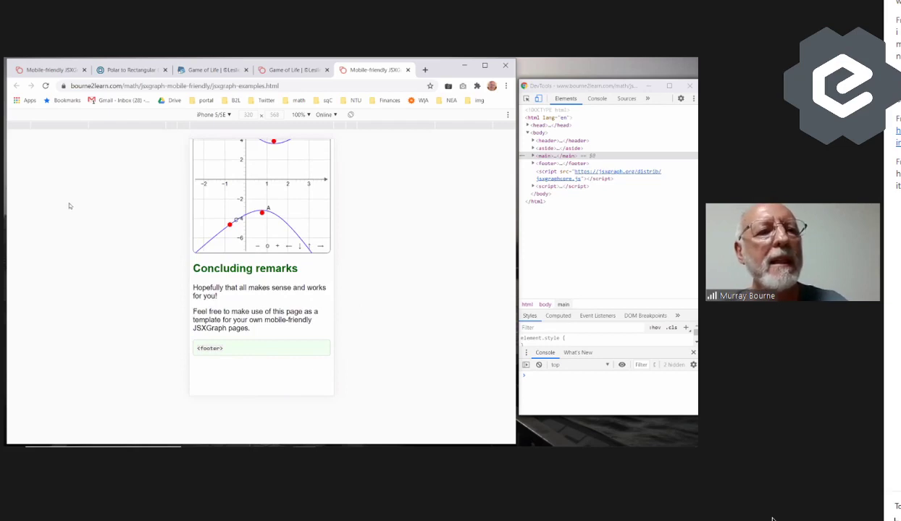
pyautogui.click(71, 70)
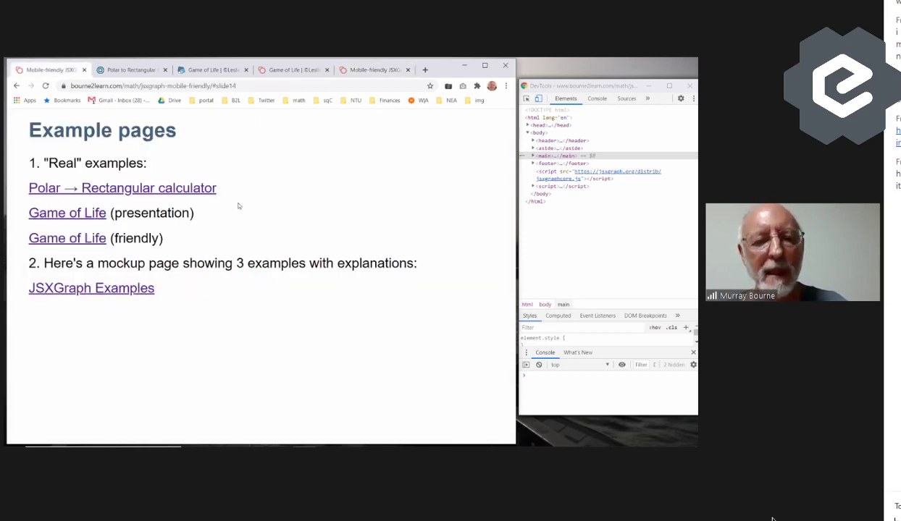